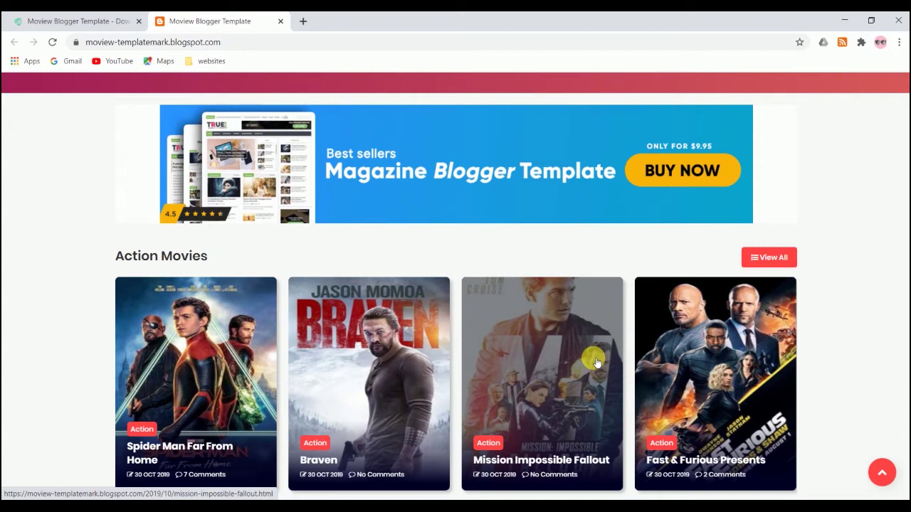
Examine the Moview demo home page, including the Top of the Week, Action Movies and Animation Movies sections
{"action": "scroll", "coordinate": [596, 363], "scroll_direction": "up", "scroll_amount": 5}
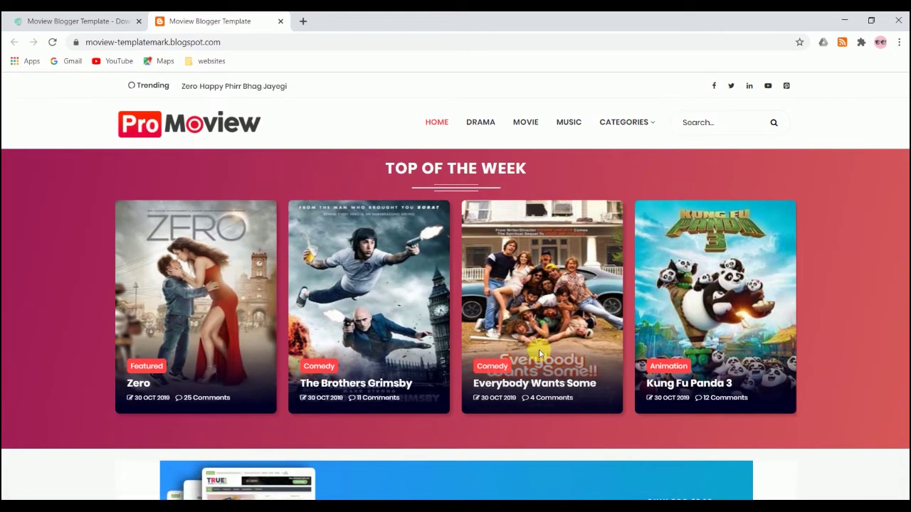
{"action": "scroll", "coordinate": [585, 260], "scroll_direction": "down", "scroll_amount": 3}
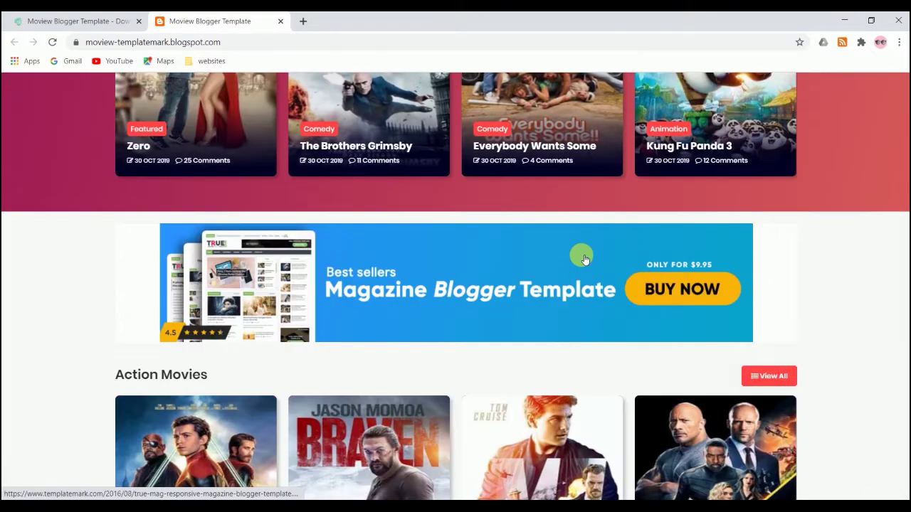
{"action": "scroll", "coordinate": [529, 212], "scroll_direction": "down", "scroll_amount": 2}
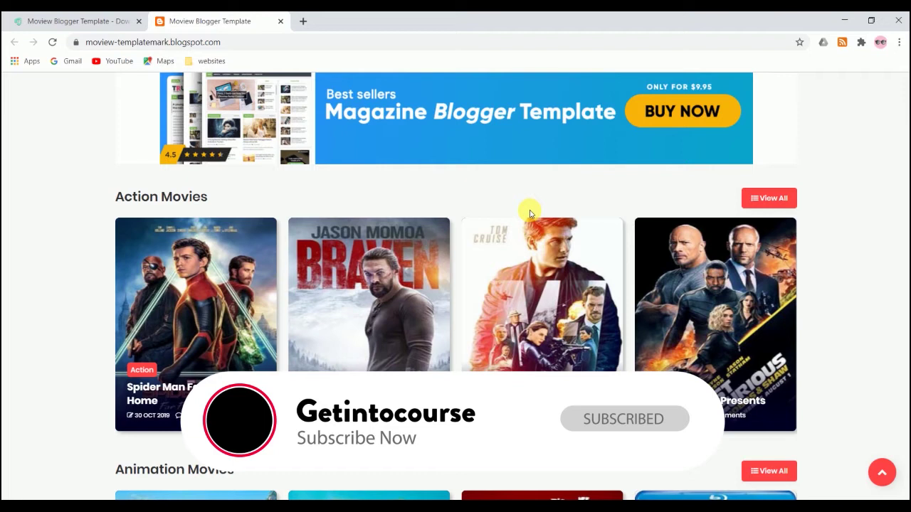
{"action": "scroll", "coordinate": [496, 200], "scroll_direction": "up", "scroll_amount": 5}
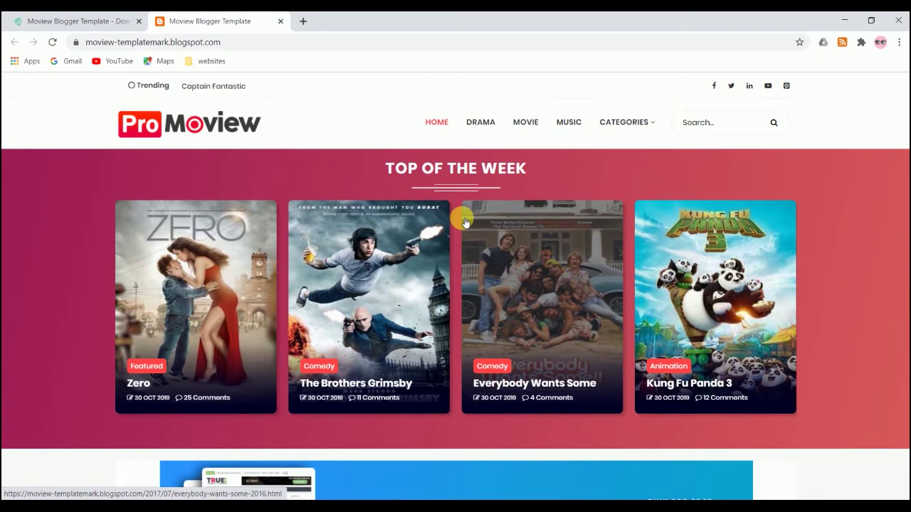
{"action": "scroll", "coordinate": [465, 227], "scroll_direction": "down", "scroll_amount": 4}
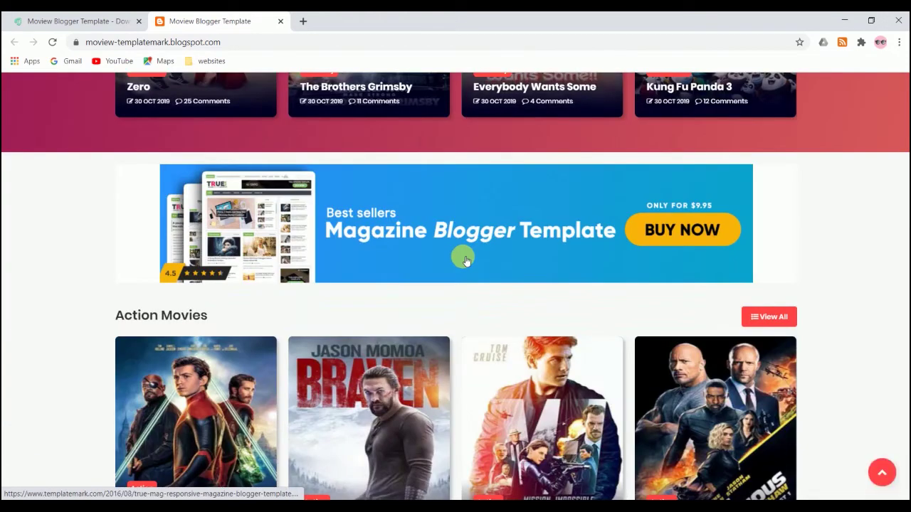
{"action": "scroll", "coordinate": [456, 260], "scroll_direction": "down", "scroll_amount": 2}
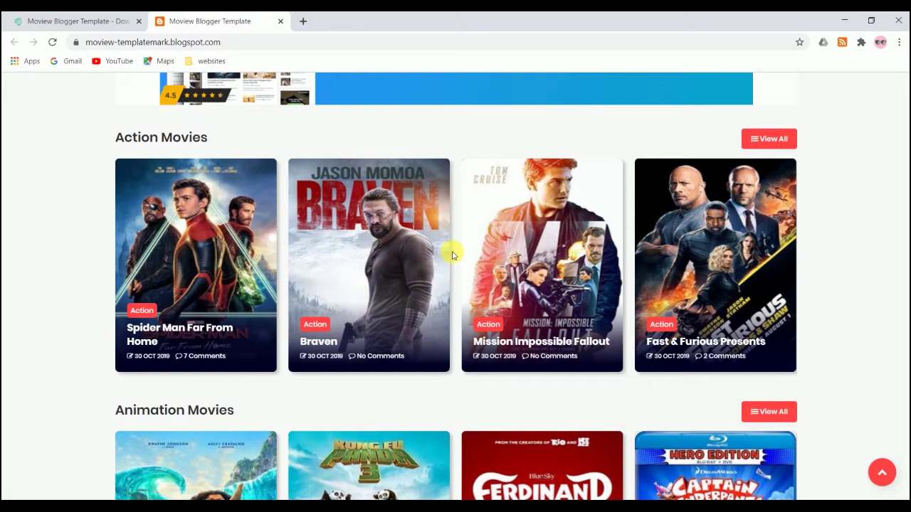
{"action": "scroll", "coordinate": [452, 254], "scroll_direction": "up", "scroll_amount": 2}
{"action": "scroll", "coordinate": [413, 228], "scroll_direction": "down", "scroll_amount": 3}
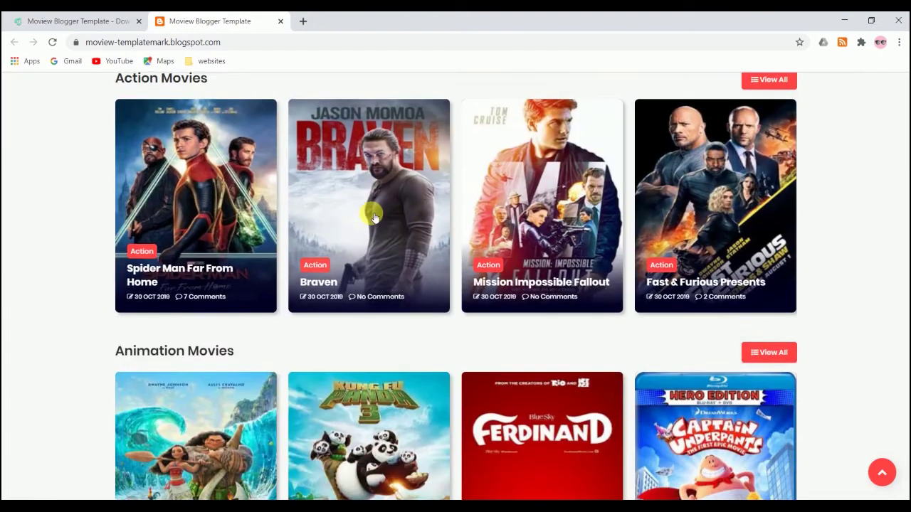
Open the Braven movie post from Action Movies and examine its trailer, description, sidebar and author sections
{"action": "left_click", "coordinate": [367, 198]}
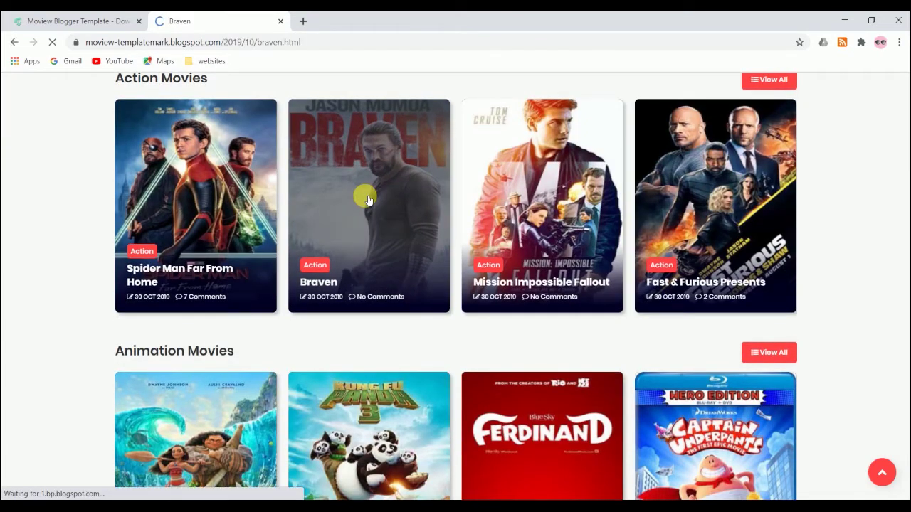
{"action": "scroll", "coordinate": [394, 274], "scroll_direction": "down", "scroll_amount": 2}
{"action": "scroll", "coordinate": [393, 274], "scroll_direction": "down", "scroll_amount": 3}
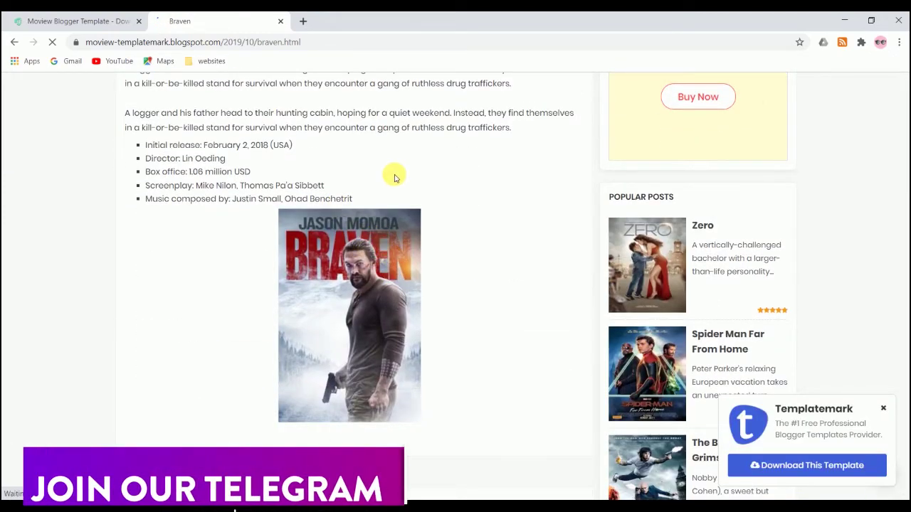
{"action": "scroll", "coordinate": [388, 207], "scroll_direction": "down", "scroll_amount": 2}
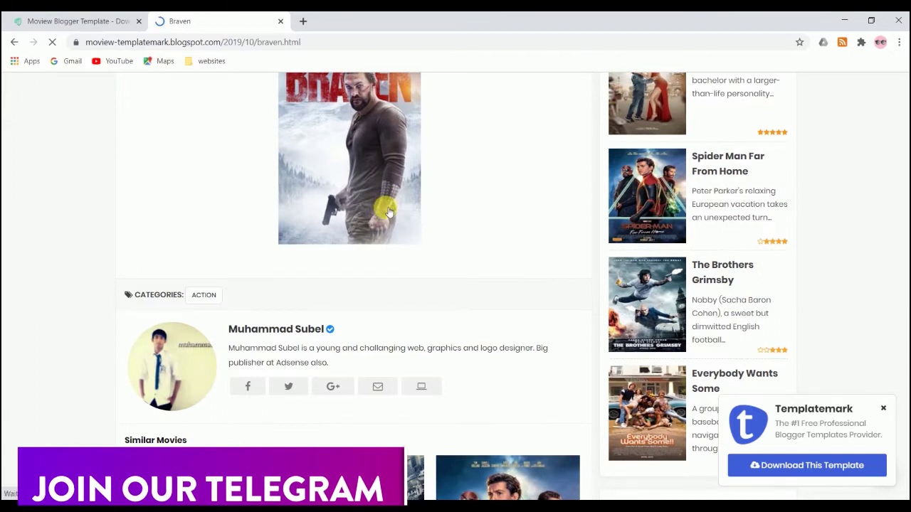
{"action": "scroll", "coordinate": [388, 207], "scroll_direction": "down", "scroll_amount": 3}
{"action": "scroll", "coordinate": [386, 254], "scroll_direction": "up", "scroll_amount": 4}
{"action": "scroll", "coordinate": [392, 261], "scroll_direction": "up", "scroll_amount": 6}
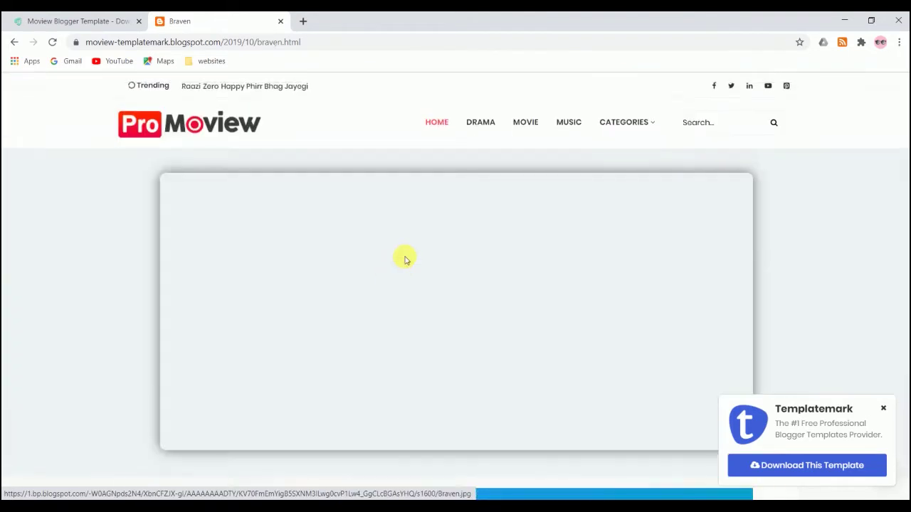
{"action": "scroll", "coordinate": [412, 235], "scroll_direction": "down", "scroll_amount": 2}
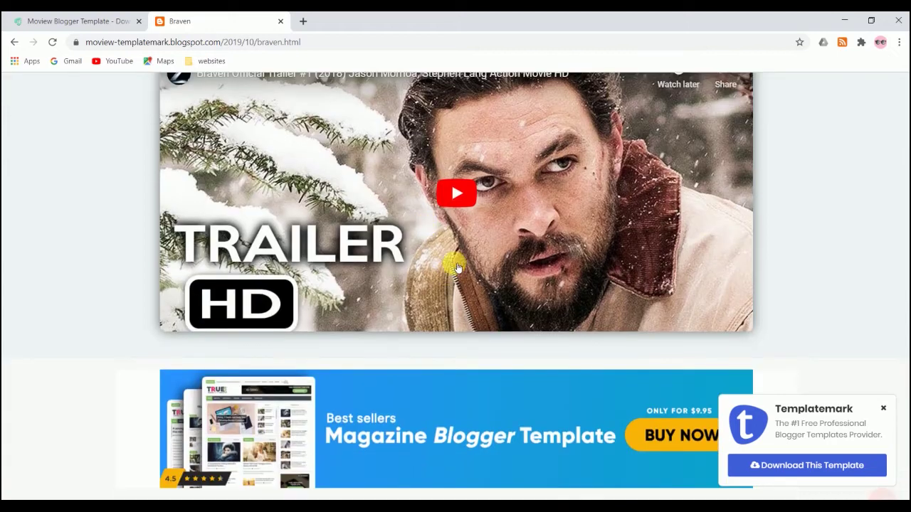
{"action": "scroll", "coordinate": [449, 245], "scroll_direction": "down", "scroll_amount": 5}
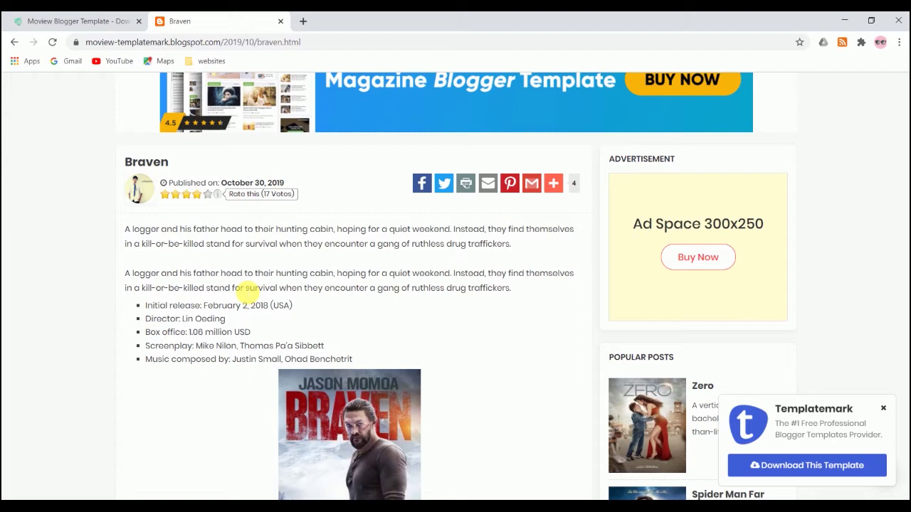
{"action": "scroll", "coordinate": [246, 290], "scroll_direction": "up", "scroll_amount": 5}
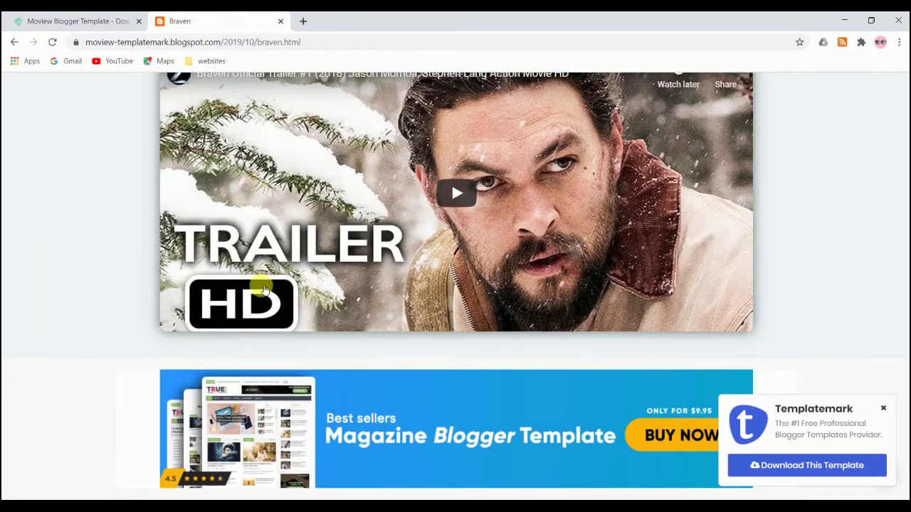
{"action": "scroll", "coordinate": [326, 264], "scroll_direction": "up", "scroll_amount": 2}
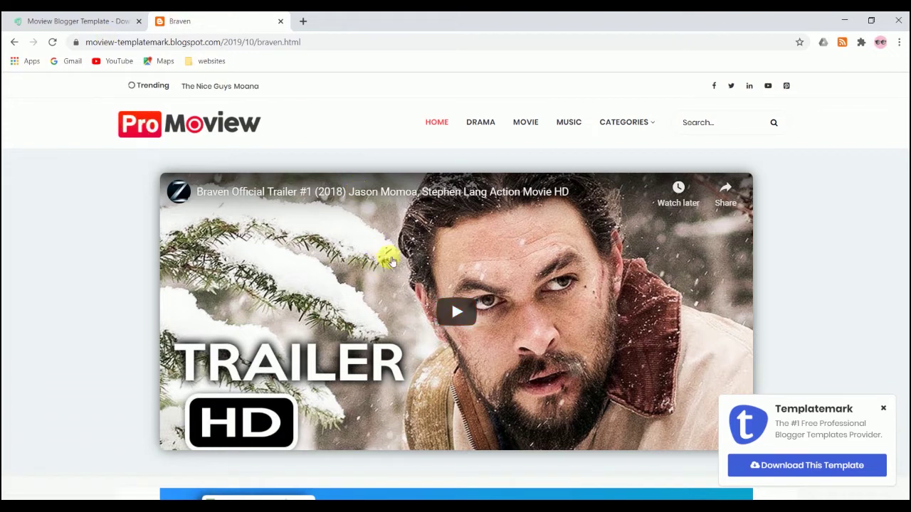
From the Moview template download page, open the Just Fusion home page in a new tab and look through its template categories and posts
{"action": "left_click", "coordinate": [86, 21]}
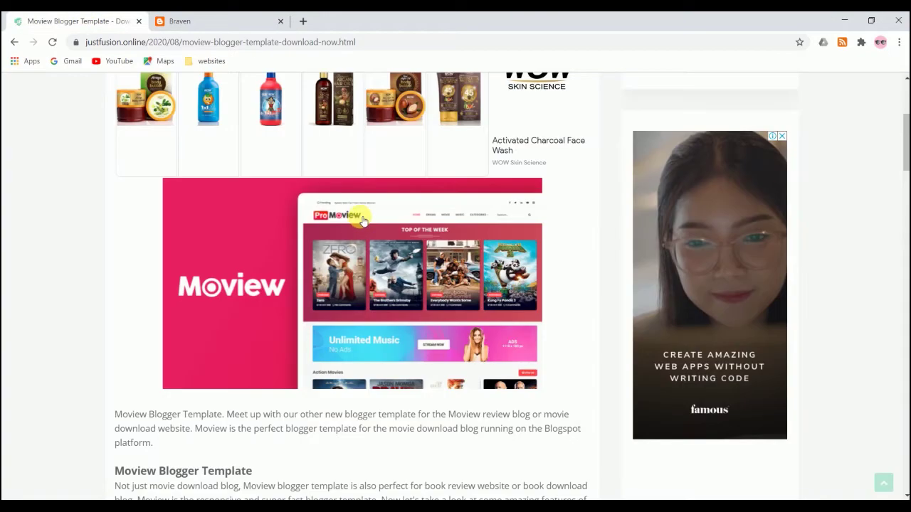
{"action": "scroll", "coordinate": [359, 214], "scroll_direction": "up", "scroll_amount": 3}
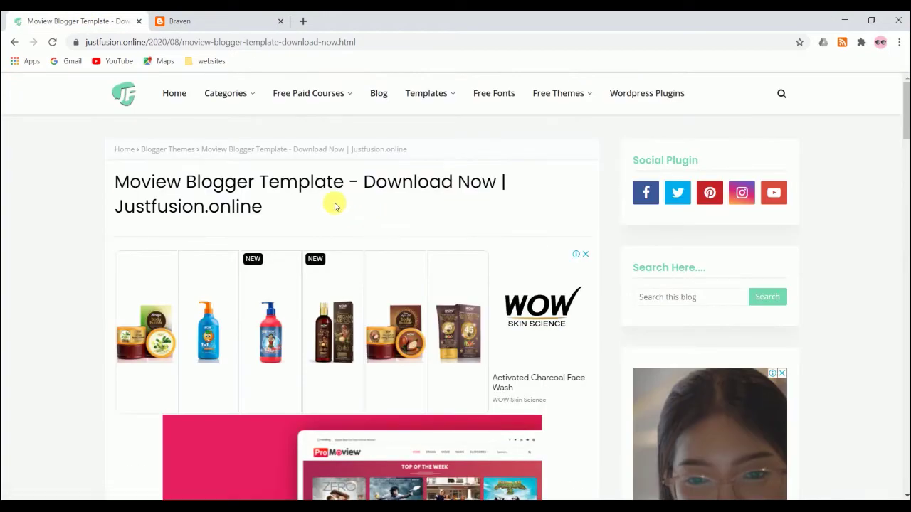
{"action": "right_click", "coordinate": [128, 100]}
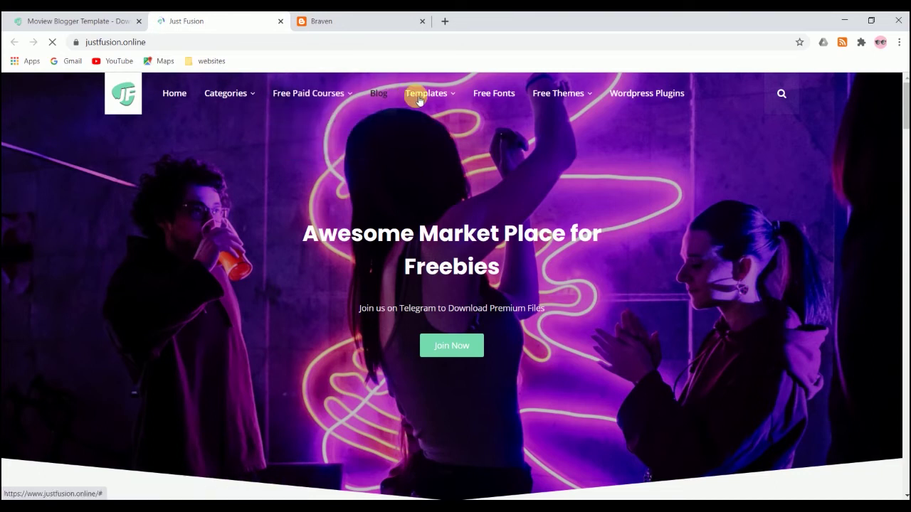
{"action": "mouse_move", "coordinate": [425, 93]}
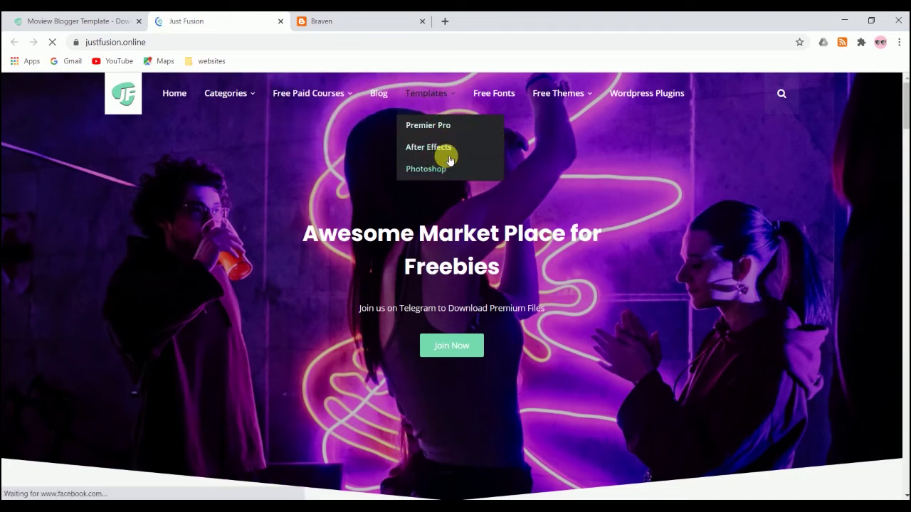
{"action": "mouse_move", "coordinate": [569, 96]}
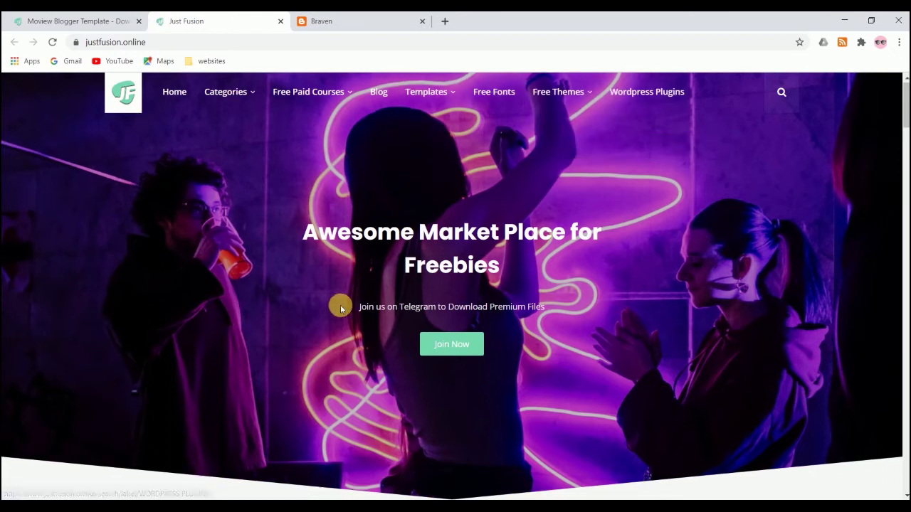
{"action": "scroll", "coordinate": [337, 301], "scroll_direction": "down", "scroll_amount": 10}
{"action": "scroll", "coordinate": [463, 209], "scroll_direction": "down", "scroll_amount": 6}
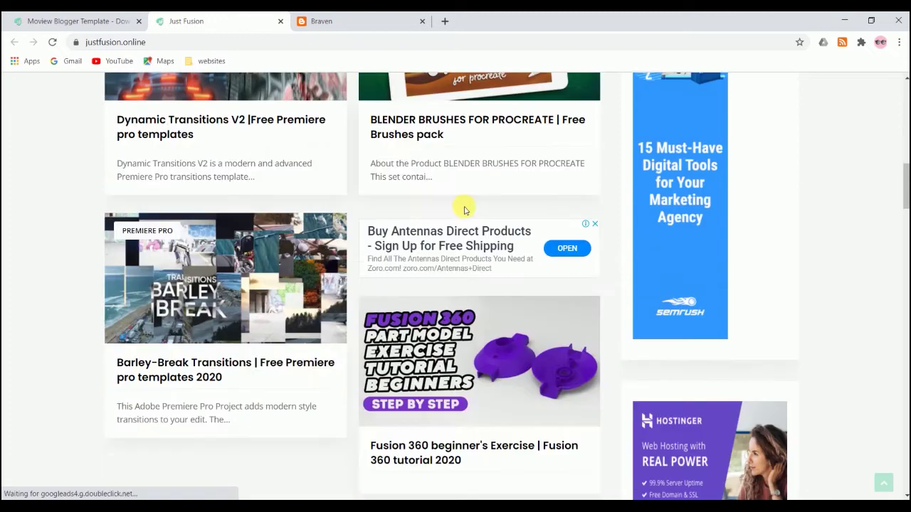
{"action": "scroll", "coordinate": [471, 261], "scroll_direction": "up", "scroll_amount": 4}
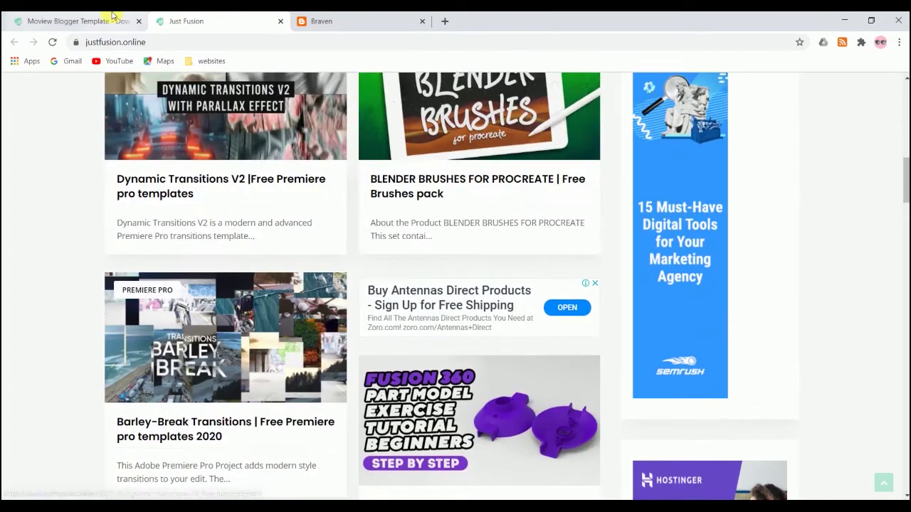
{"action": "scroll", "coordinate": [270, 231], "scroll_direction": "up", "scroll_amount": 1}
{"action": "scroll", "coordinate": [274, 229], "scroll_direction": "up", "scroll_amount": 10}
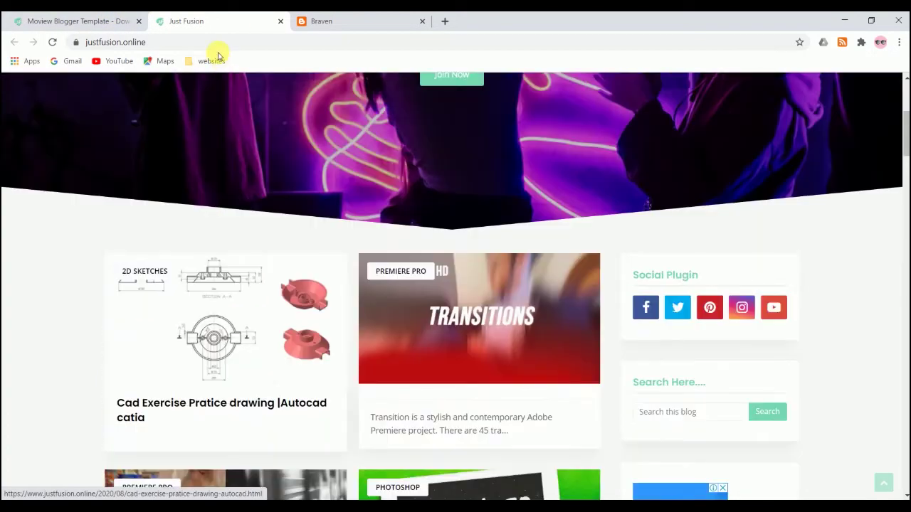
Return to the Moview Blogger Template download page and review its preview image, description and features table
{"action": "left_click", "coordinate": [71, 21]}
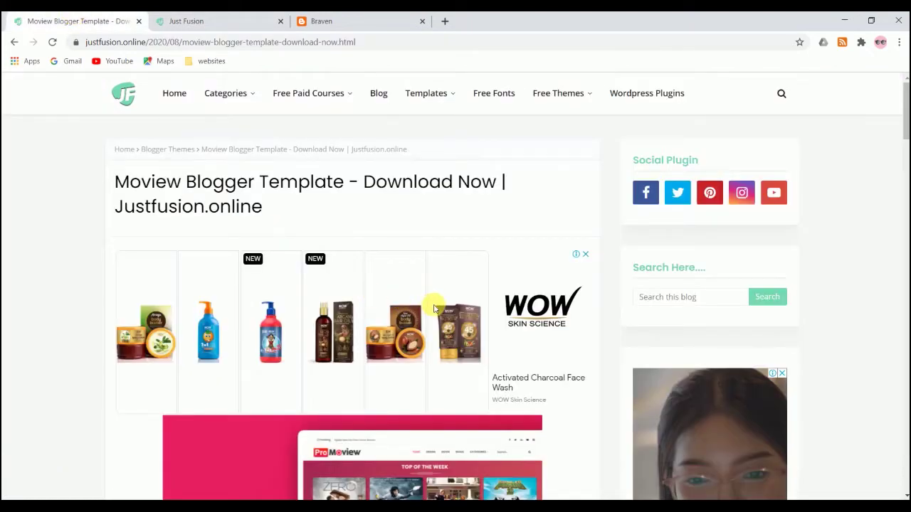
{"action": "scroll", "coordinate": [344, 263], "scroll_direction": "down", "scroll_amount": 2}
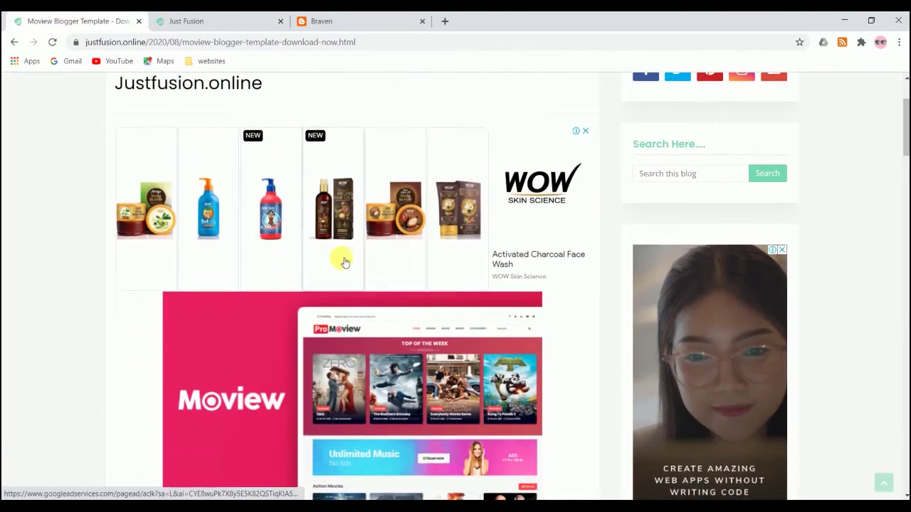
{"action": "scroll", "coordinate": [344, 262], "scroll_direction": "down", "scroll_amount": 5}
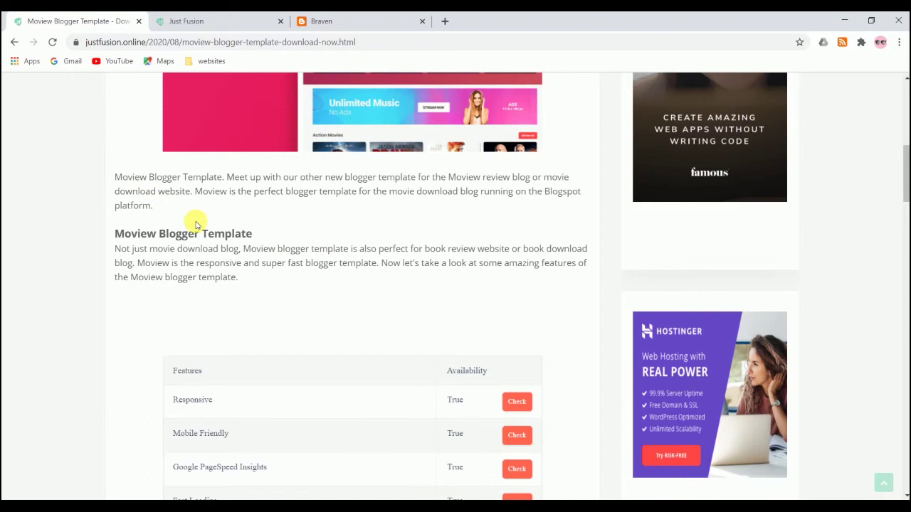
{"action": "scroll", "coordinate": [359, 284], "scroll_direction": "up", "scroll_amount": 3}
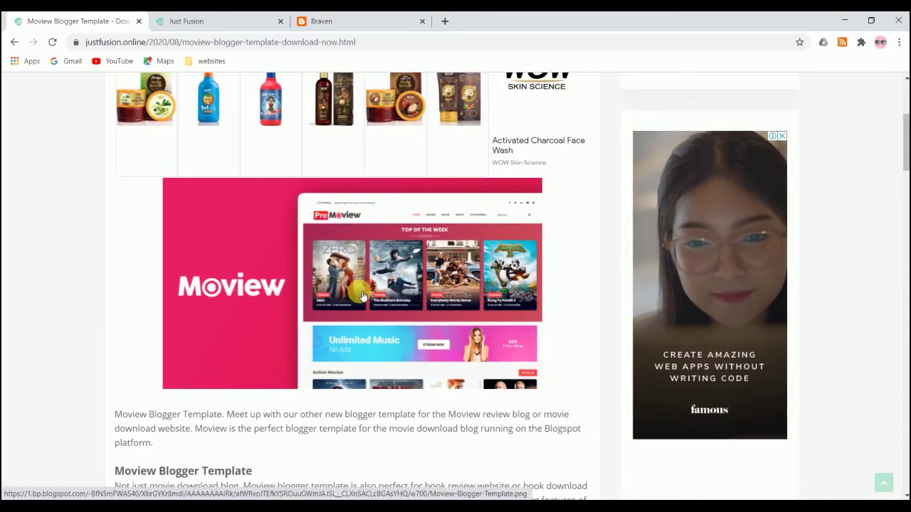
{"action": "scroll", "coordinate": [361, 285], "scroll_direction": "down", "scroll_amount": 3}
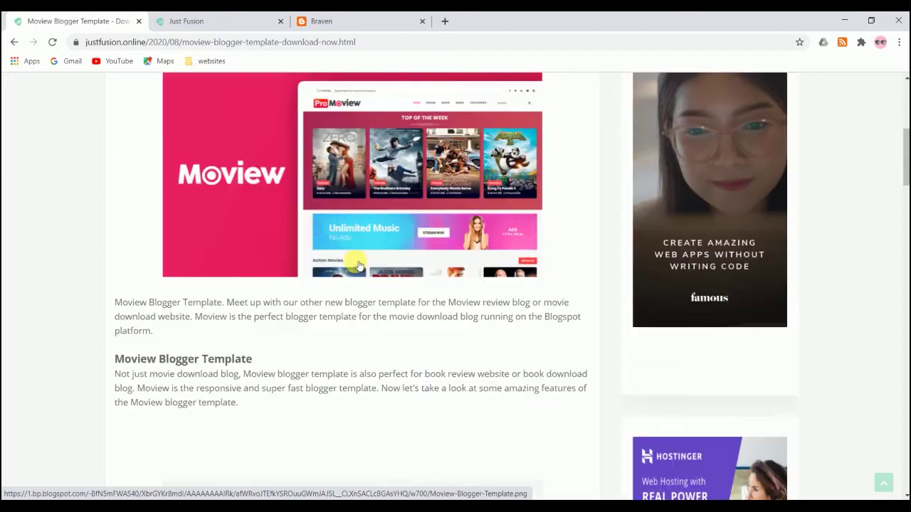
{"action": "scroll", "coordinate": [358, 247], "scroll_direction": "down", "scroll_amount": 2}
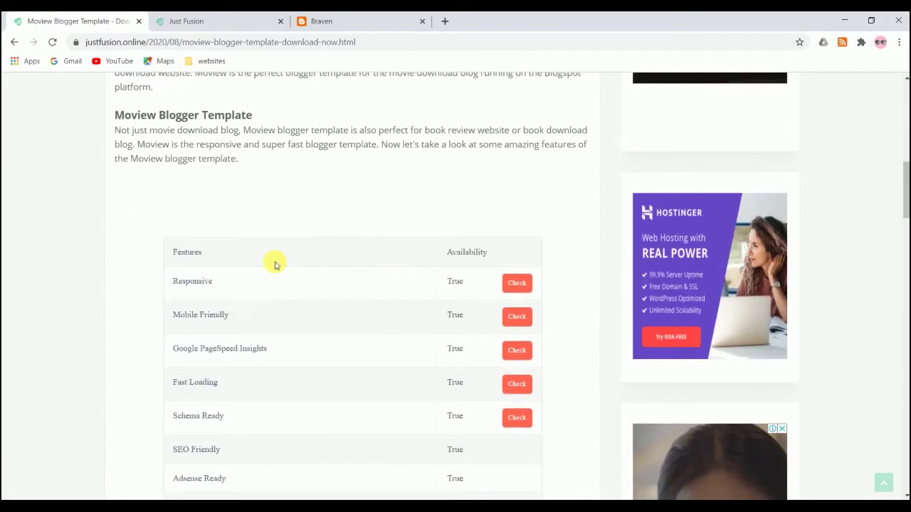
{"action": "scroll", "coordinate": [235, 228], "scroll_direction": "down", "scroll_amount": 2}
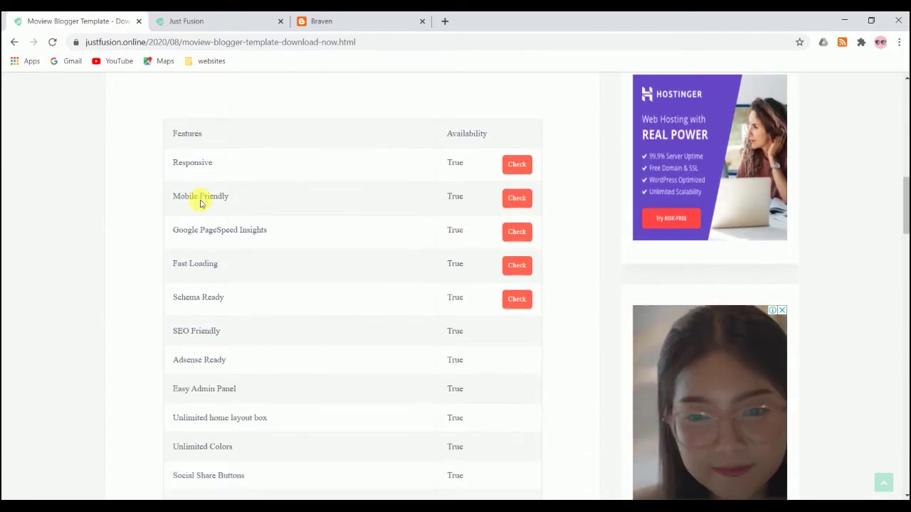
Open the Responsive feature's check in a new tab and examine the template's phone preview in Responsinator
{"action": "right_click", "coordinate": [517, 163]}
{"action": "left_click", "coordinate": [544, 173]}
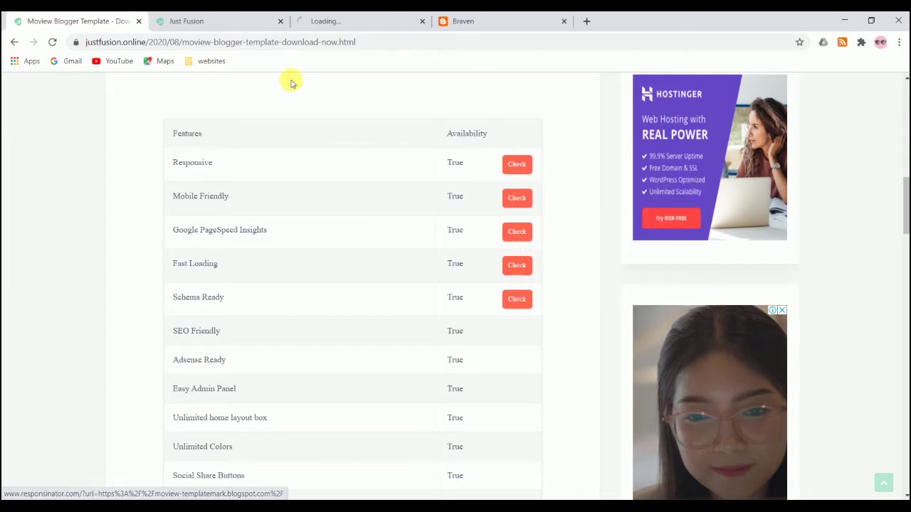
{"action": "left_click", "coordinate": [335, 21]}
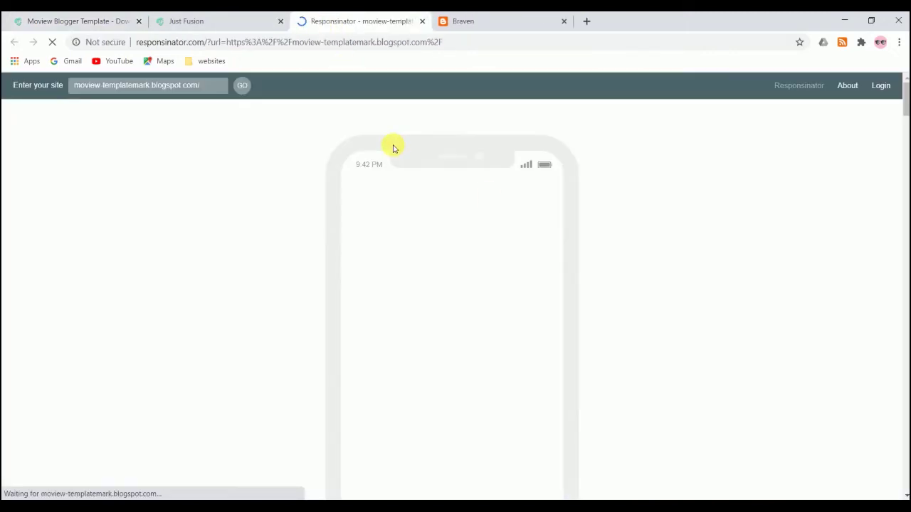
{"action": "scroll", "coordinate": [523, 227], "scroll_direction": "down", "scroll_amount": 1}
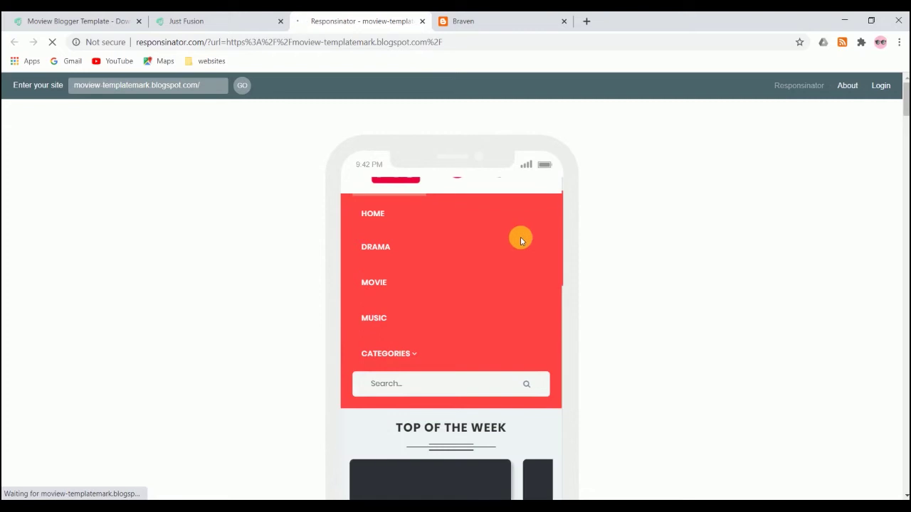
{"action": "scroll", "coordinate": [520, 236], "scroll_direction": "down", "scroll_amount": 4}
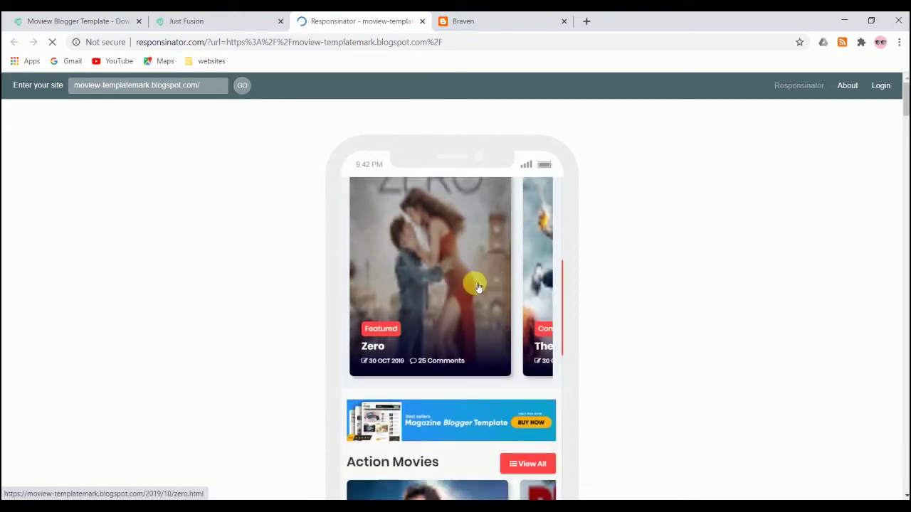
{"action": "scroll", "coordinate": [503, 288], "scroll_direction": "down", "scroll_amount": 2}
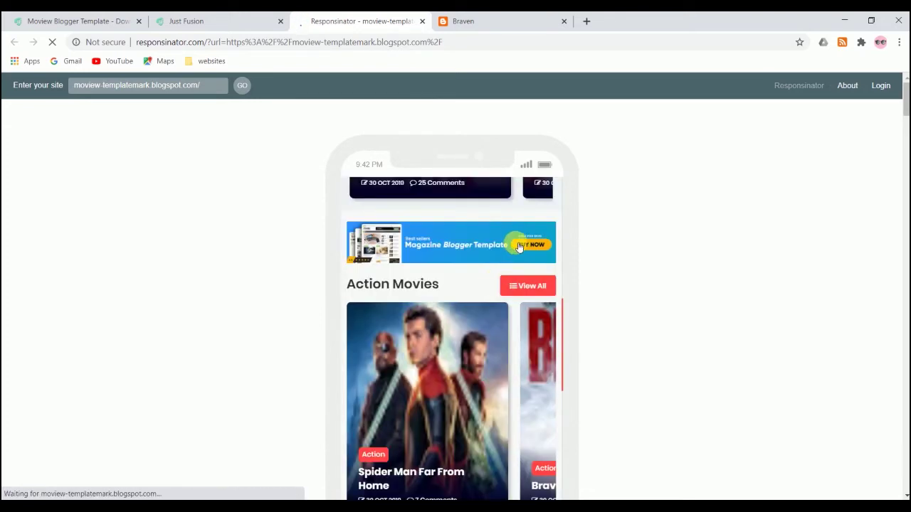
Look through the Top of the Week and movie category sections in the phone preview and close the Responsinator tab
{"action": "scroll", "coordinate": [519, 247], "scroll_direction": "up", "scroll_amount": 3}
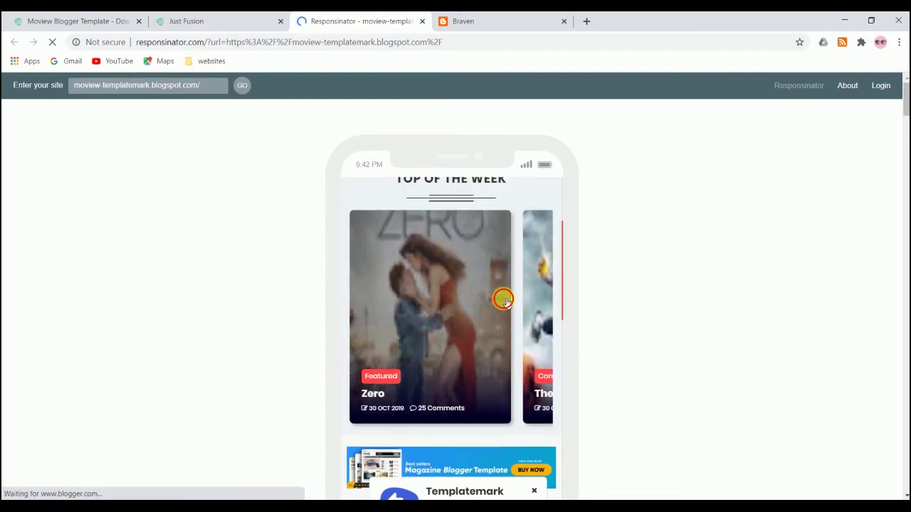
{"action": "left_click_drag", "start_coordinate": [503, 301], "coordinate": [342, 314]}
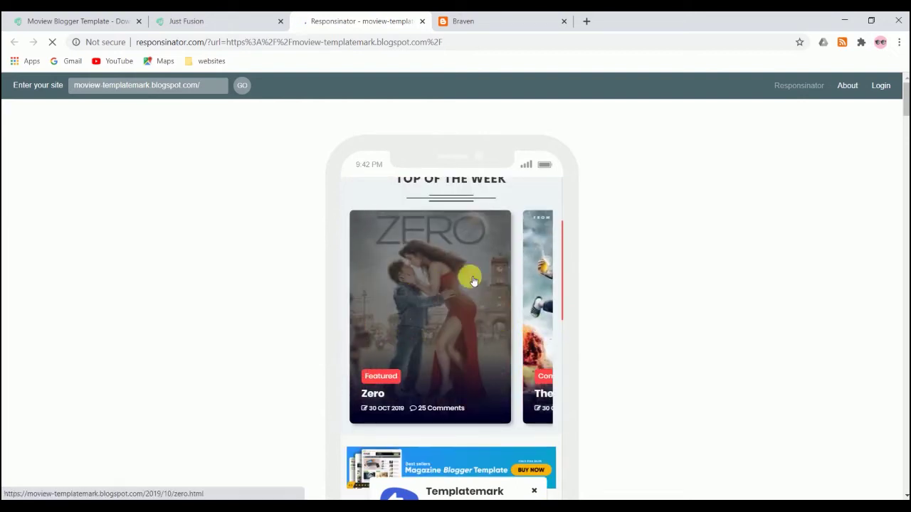
{"action": "scroll", "coordinate": [469, 292], "scroll_direction": "down", "scroll_amount": 10}
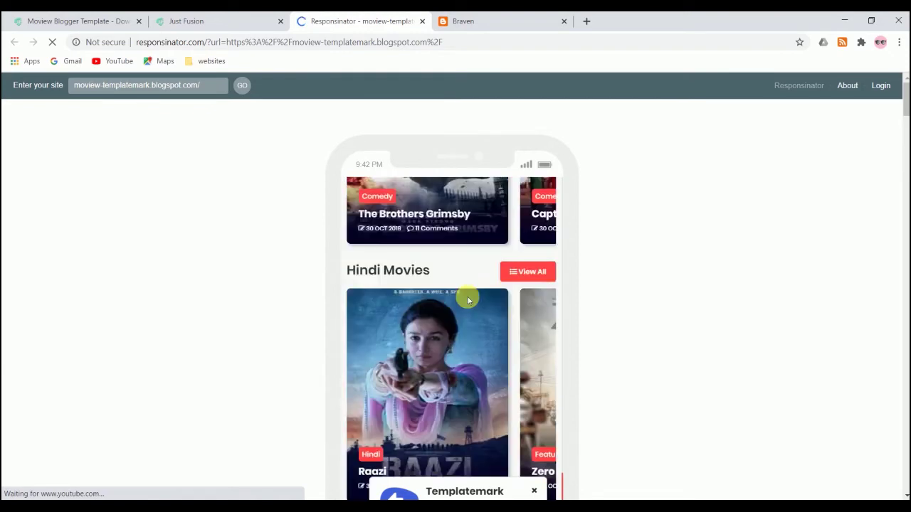
{"action": "scroll", "coordinate": [468, 306], "scroll_direction": "down", "scroll_amount": 5}
{"action": "scroll", "coordinate": [466, 333], "scroll_direction": "up", "scroll_amount": 3}
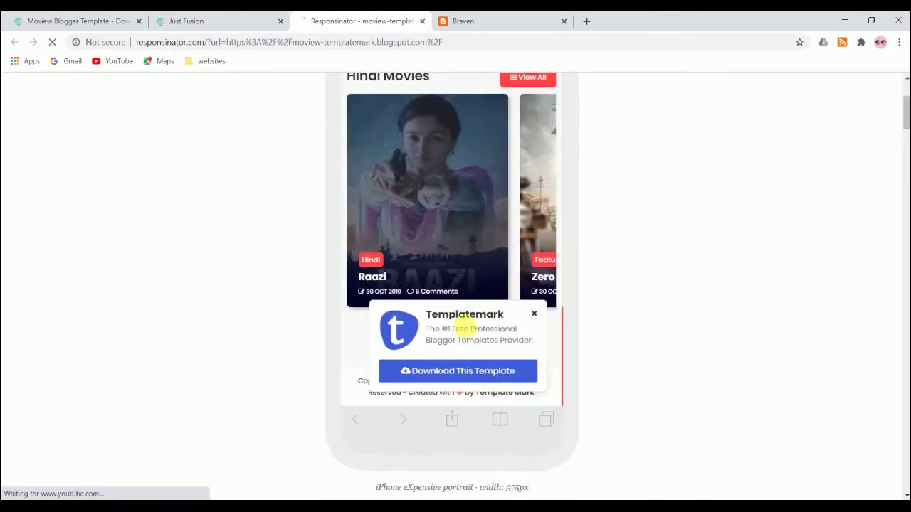
{"action": "scroll", "coordinate": [461, 235], "scroll_direction": "up", "scroll_amount": 3}
{"action": "left_click", "coordinate": [422, 20]}
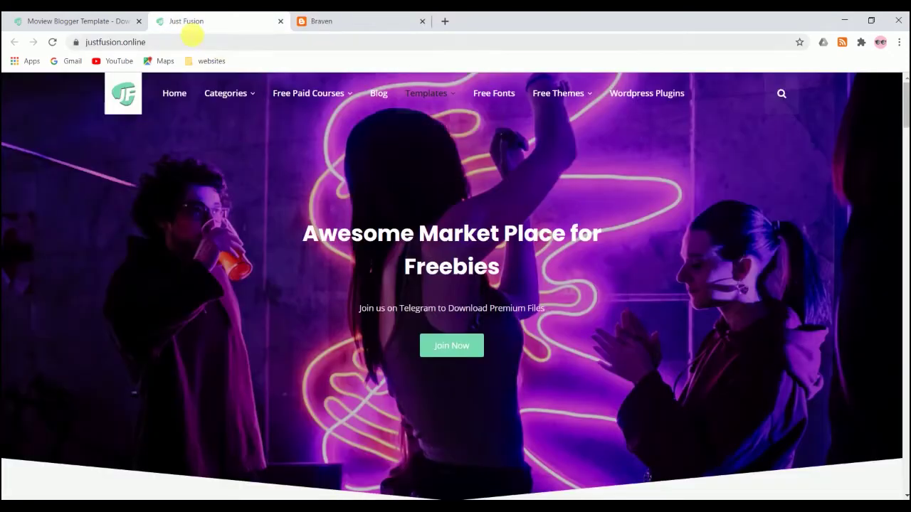
Return to the Moview Blogger Template download page and review the remaining features down to the preview and download links
{"action": "left_click", "coordinate": [68, 21]}
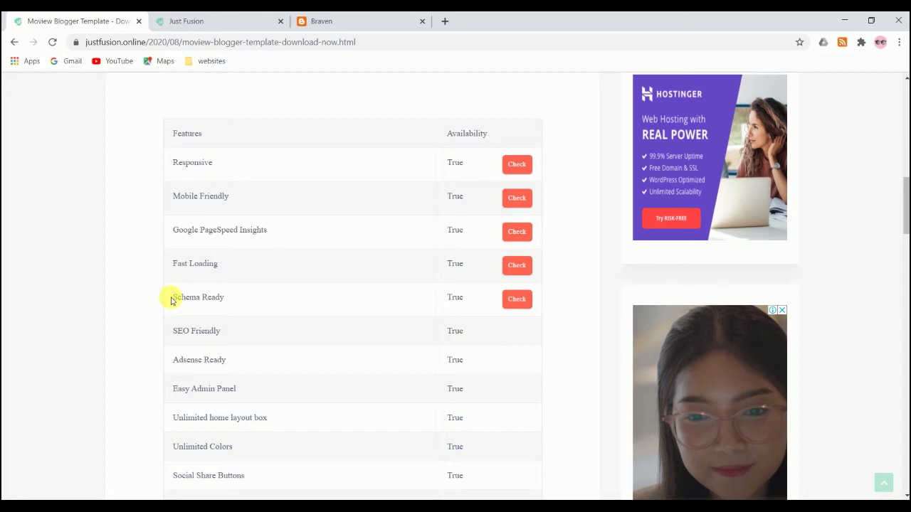
{"action": "scroll", "coordinate": [372, 293], "scroll_direction": "down", "scroll_amount": 2}
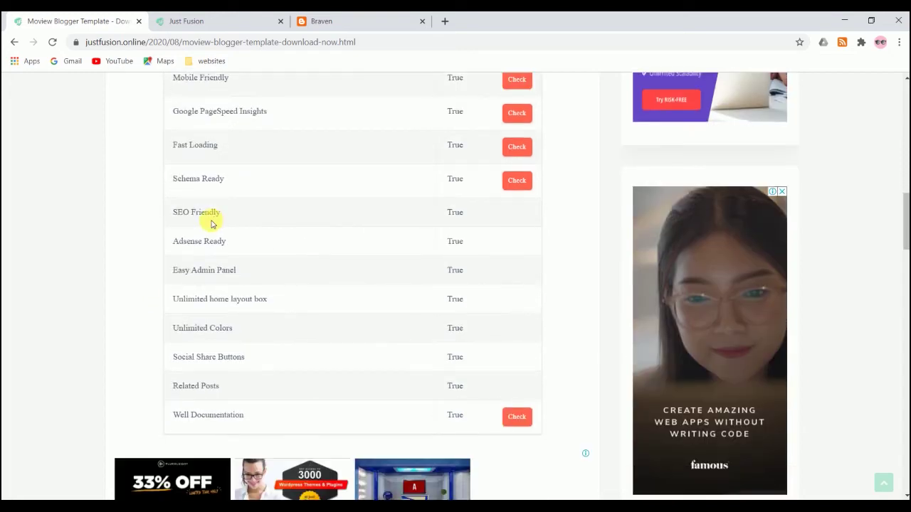
{"action": "scroll", "coordinate": [308, 253], "scroll_direction": "down", "scroll_amount": 3}
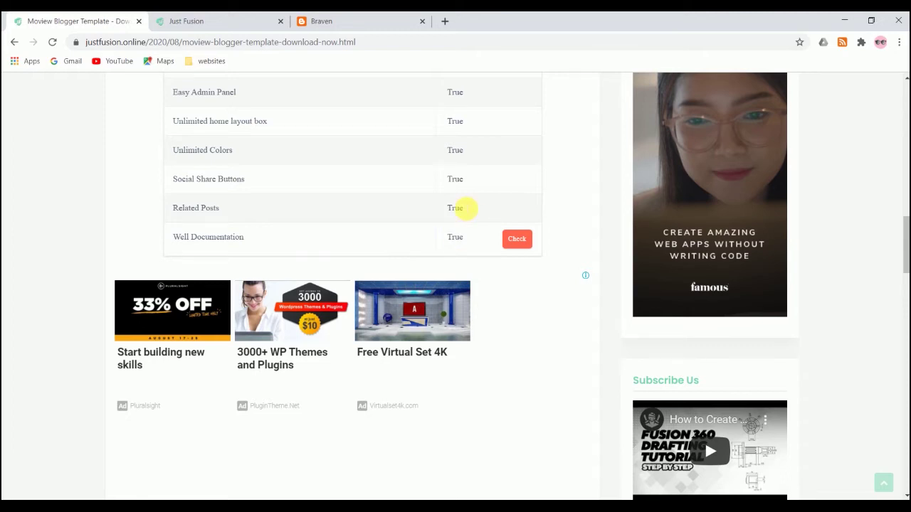
{"action": "scroll", "coordinate": [463, 208], "scroll_direction": "down", "scroll_amount": 6}
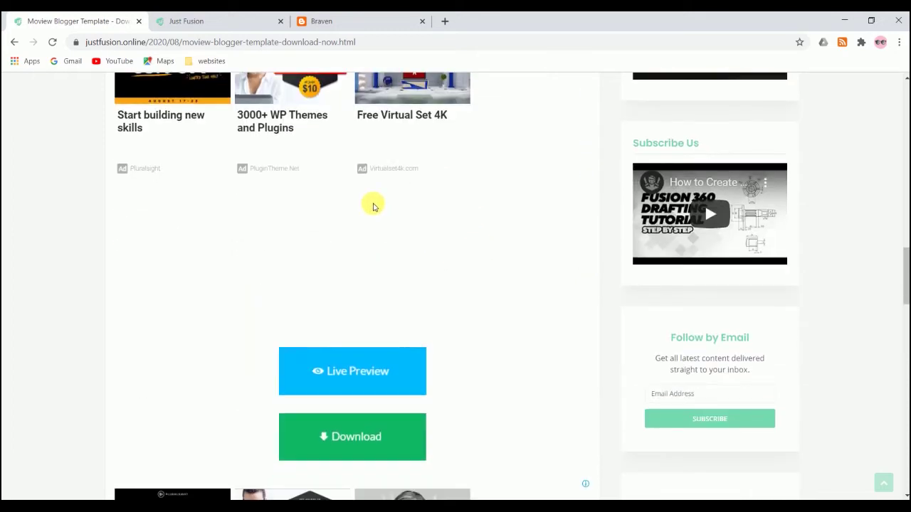
Open the template's Live Preview in a new tab and look through the demo's Action and Animation movie sections
{"action": "right_click", "coordinate": [352, 258]}
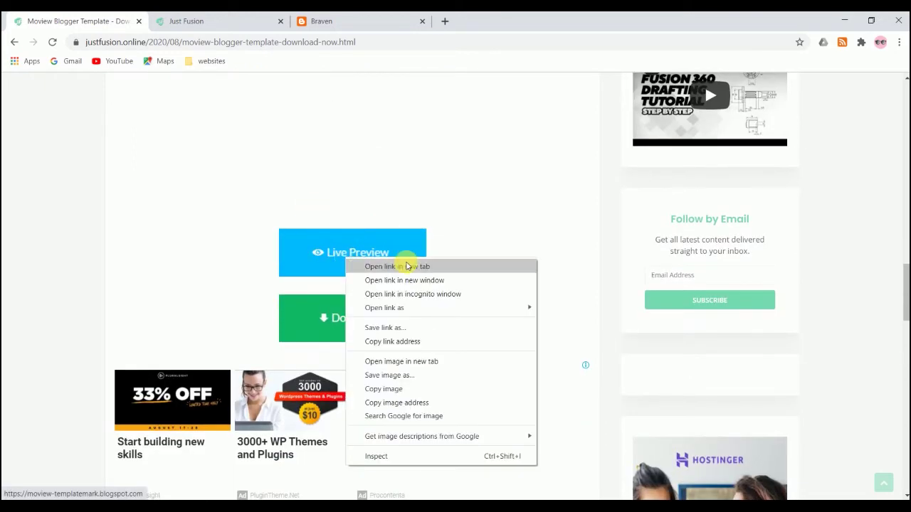
{"action": "left_click", "coordinate": [407, 266]}
{"action": "left_click", "coordinate": [348, 21]}
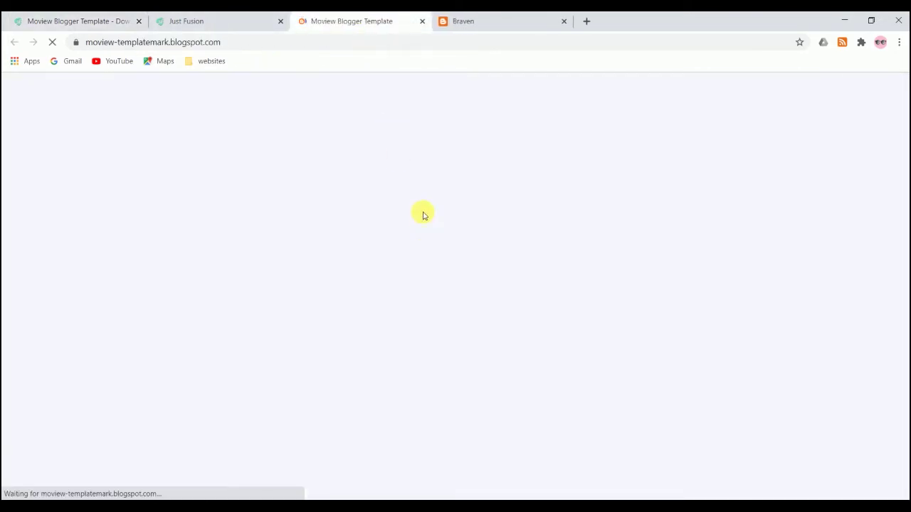
{"action": "scroll", "coordinate": [423, 213], "scroll_direction": "down", "scroll_amount": 3}
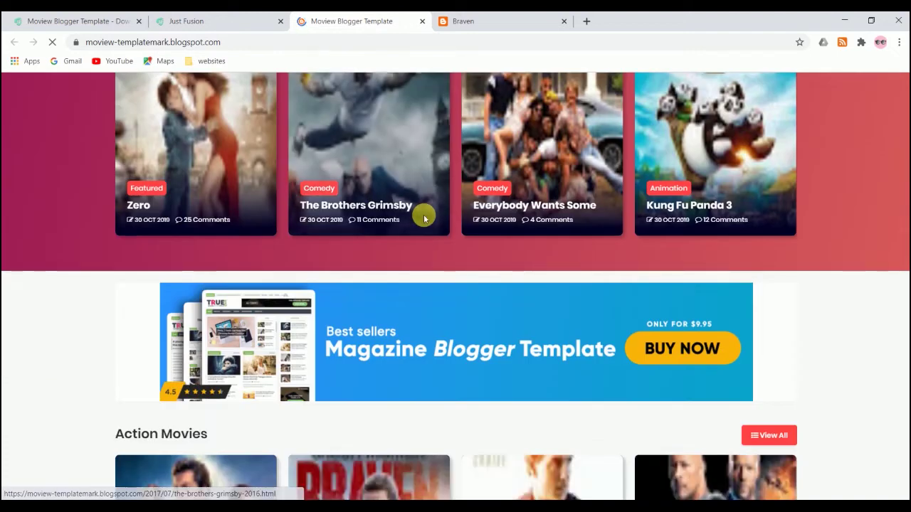
{"action": "scroll", "coordinate": [438, 217], "scroll_direction": "down", "scroll_amount": 5}
{"action": "scroll", "coordinate": [455, 264], "scroll_direction": "down", "scroll_amount": 3}
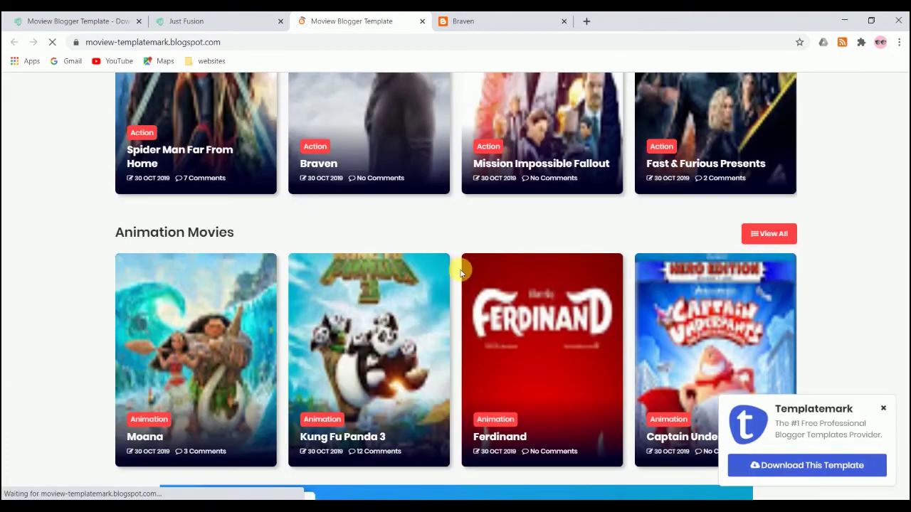
{"action": "scroll", "coordinate": [461, 272], "scroll_direction": "down", "scroll_amount": 3}
From the template's download page, download Moview Free version.zip and show the file in its folder
{"action": "left_click", "coordinate": [132, 18]}
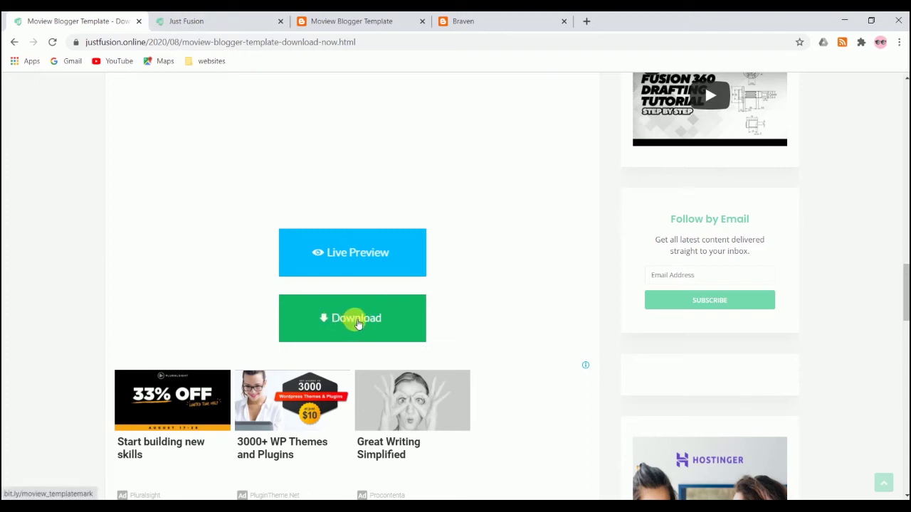
{"action": "left_click", "coordinate": [356, 322]}
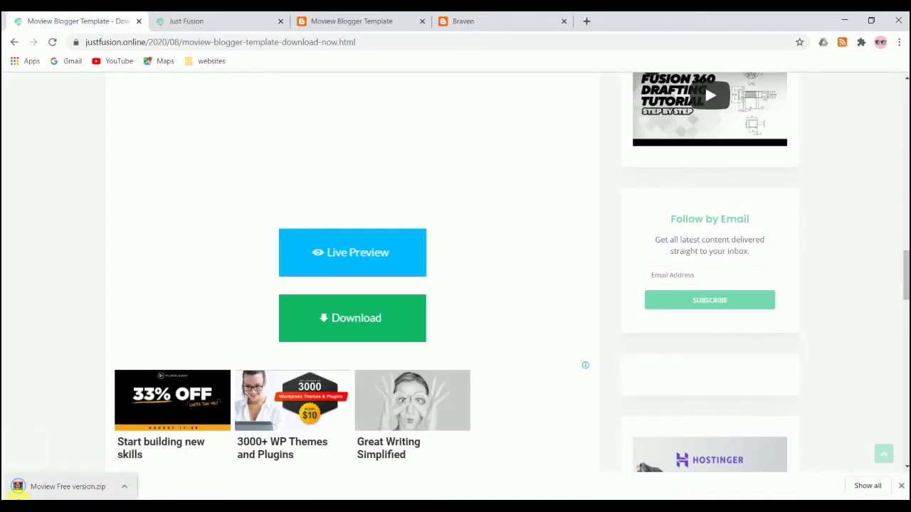
{"action": "left_click", "coordinate": [124, 487]}
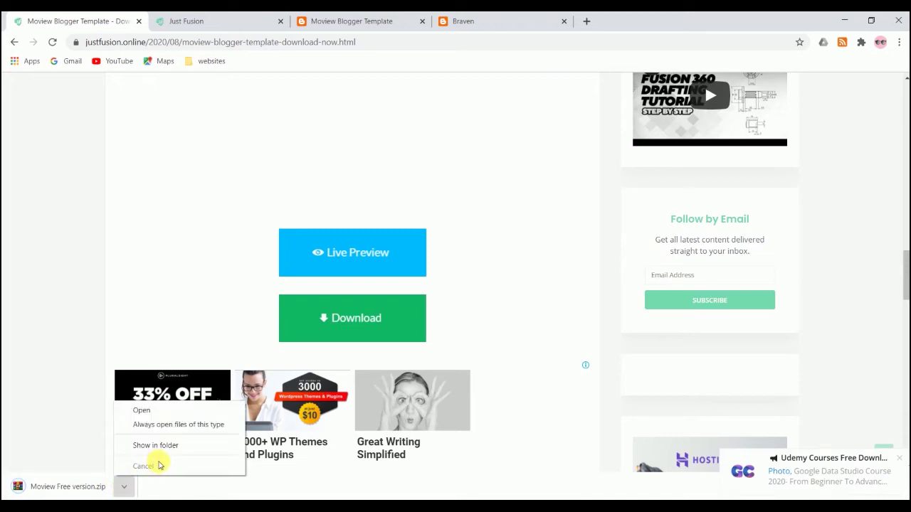
{"action": "left_click", "coordinate": [161, 445]}
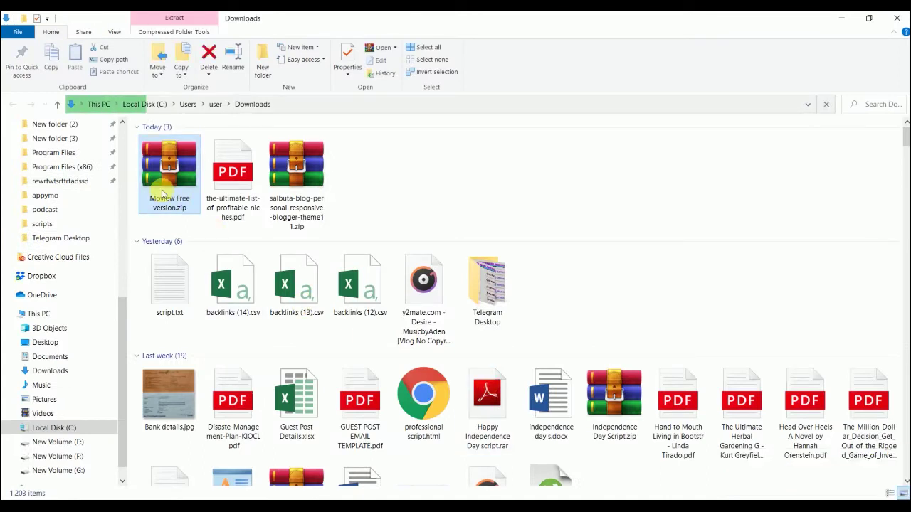
Move Moview Free version.zip from Downloads into the Blogger themes folder under Telegram Desktop and featimageurl409
{"action": "left_click", "coordinate": [495, 274]}
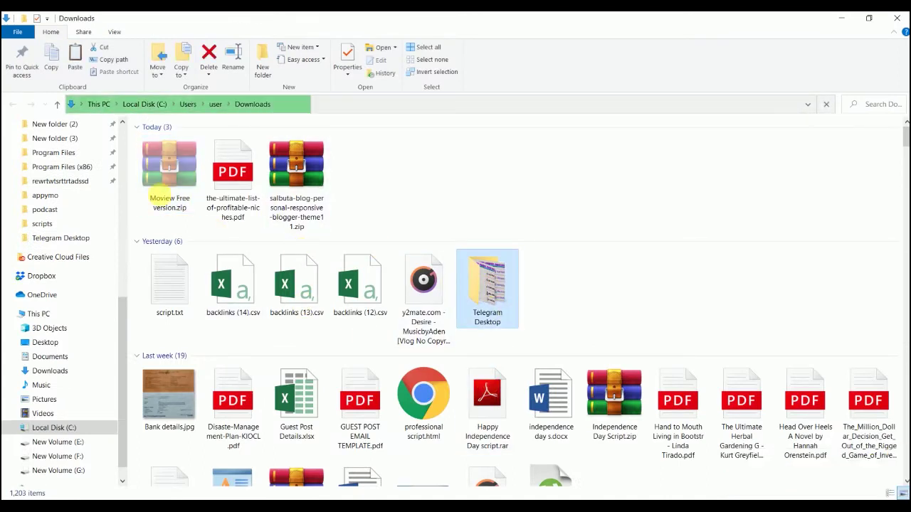
{"action": "key", "text": "Return"}
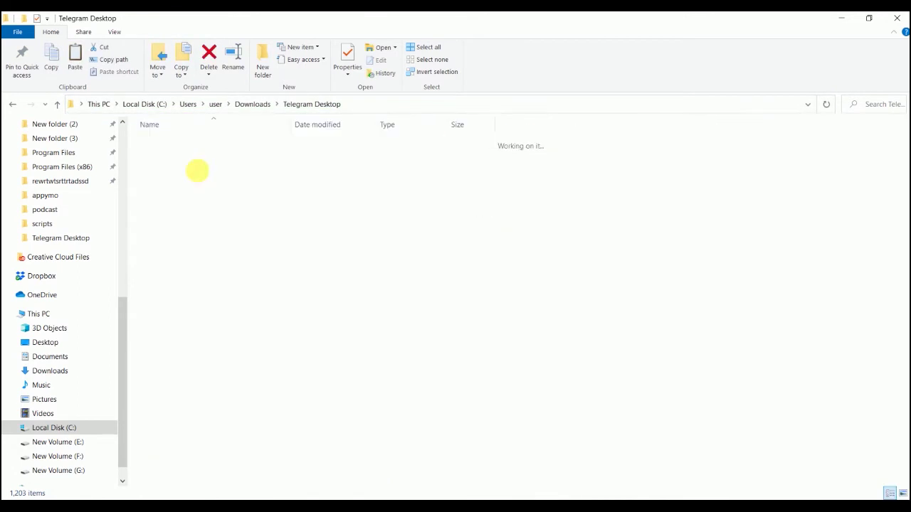
{"action": "double_click", "coordinate": [167, 145]}
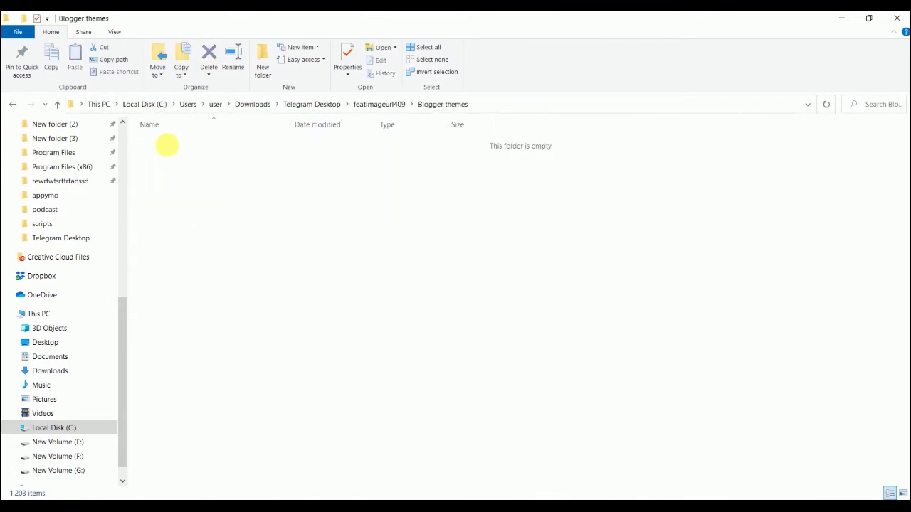
{"action": "key", "text": "ctrl+v"}
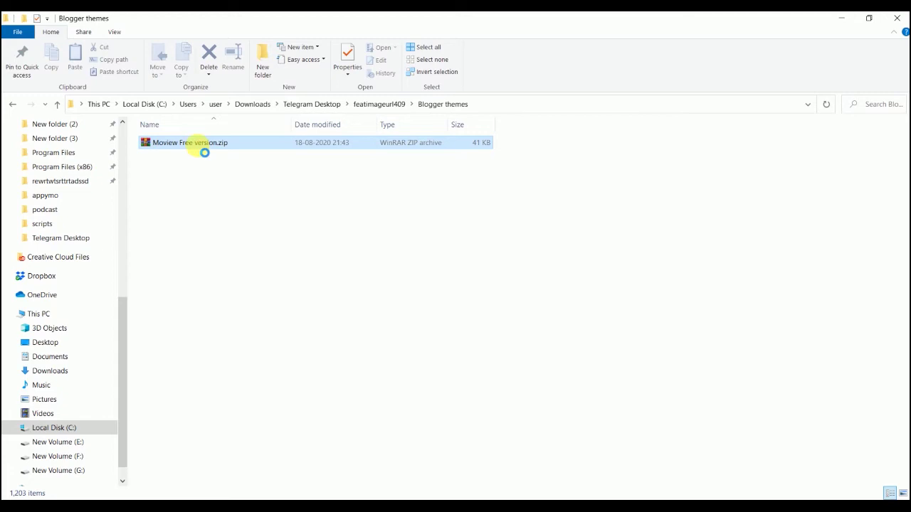
Extract Moview Free version.zip into the Blogger themes folder and open the extracted Moview Free version folder
{"action": "left_click", "coordinate": [218, 190]}
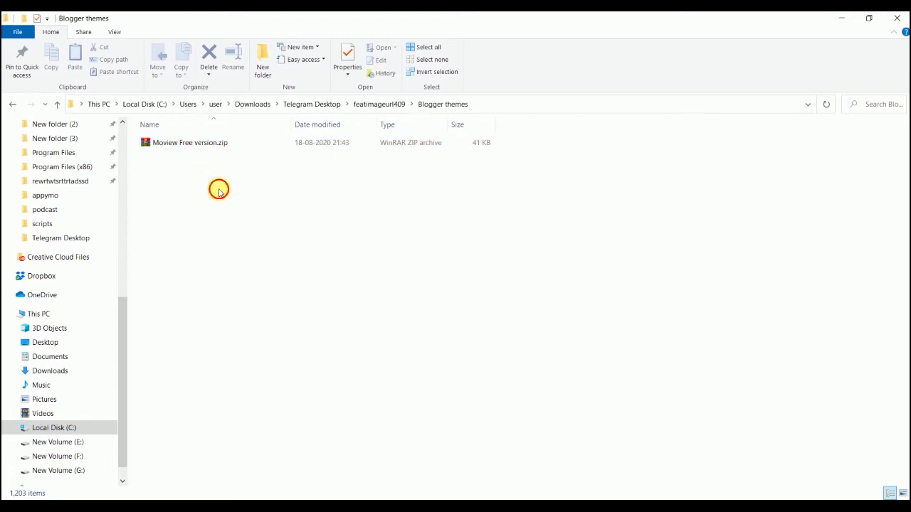
{"action": "left_click", "coordinate": [186, 147]}
{"action": "right_click", "coordinate": [187, 148]}
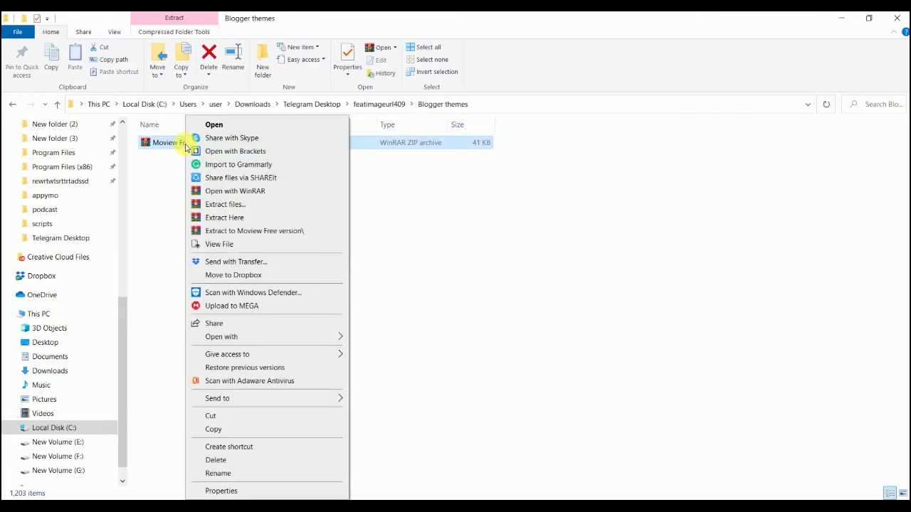
{"action": "left_click", "coordinate": [230, 217]}
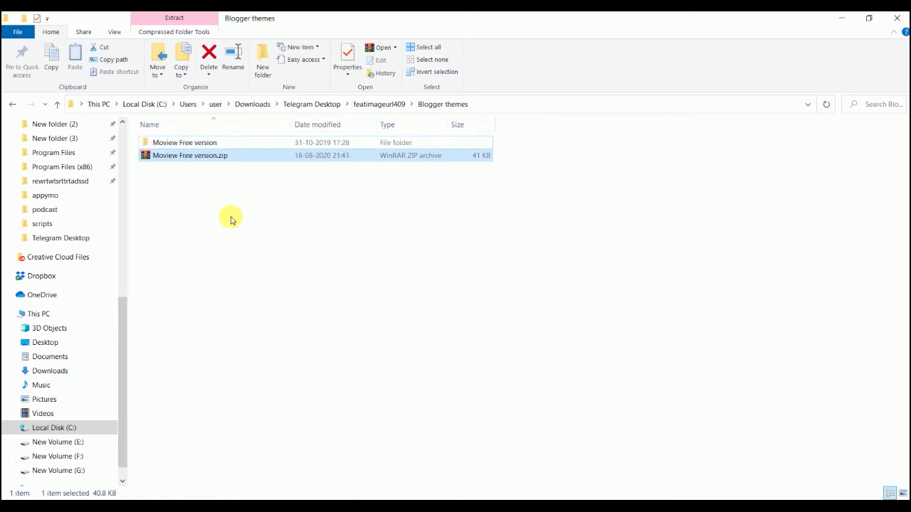
{"action": "double_click", "coordinate": [189, 143]}
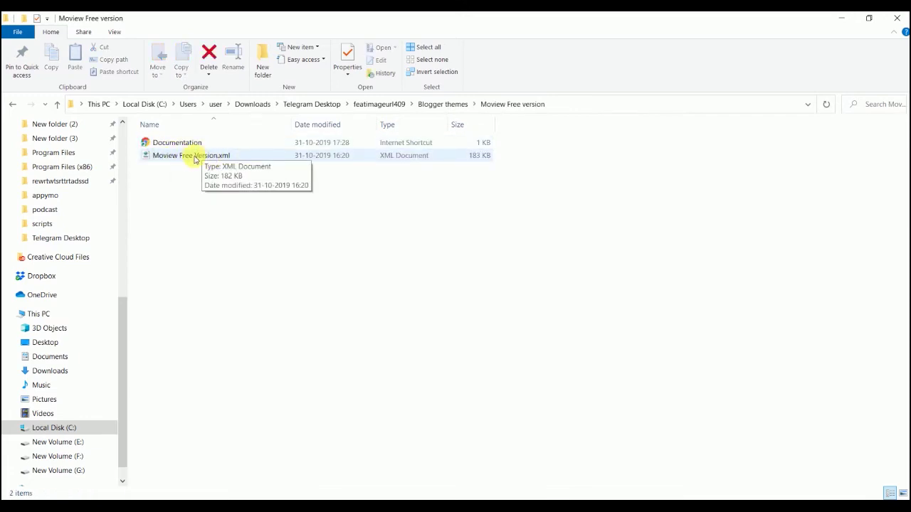
Open Moview Free Version.xml in Notepad, copy its entire code and close the file
{"action": "left_click", "coordinate": [194, 155]}
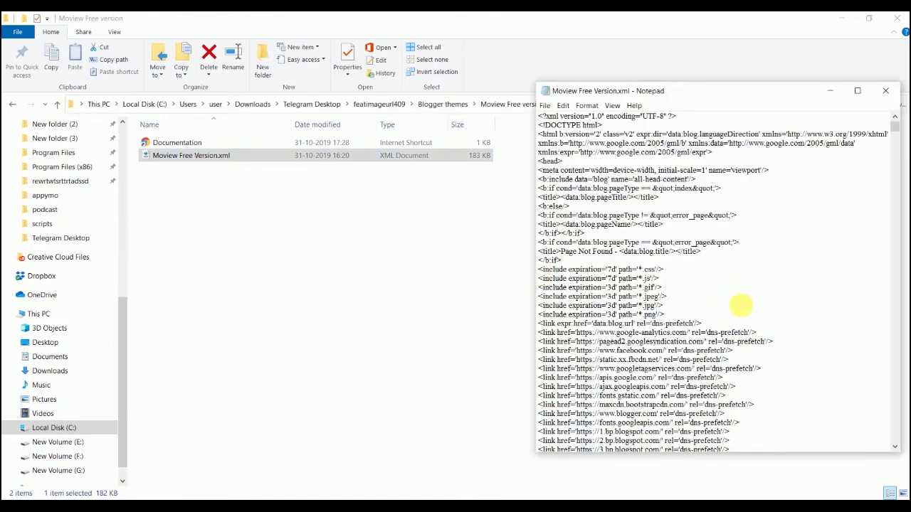
{"action": "scroll", "coordinate": [740, 304], "scroll_direction": "down", "scroll_amount": 15}
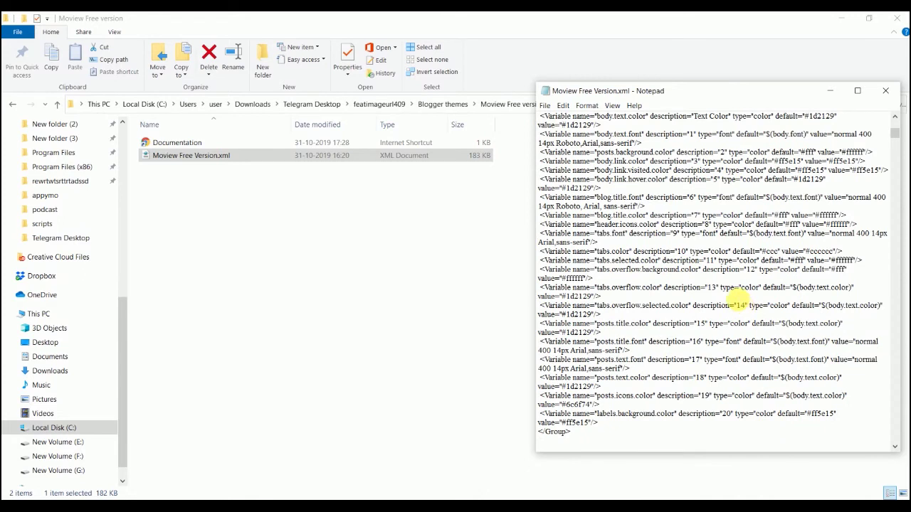
{"action": "left_click", "coordinate": [738, 298]}
{"action": "key", "text": "ctrl+a"}
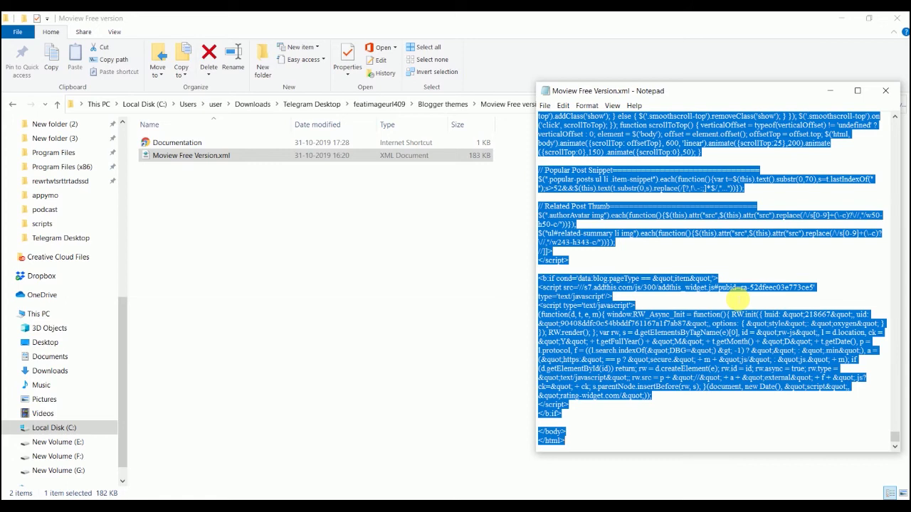
{"action": "left_click", "coordinate": [774, 265]}
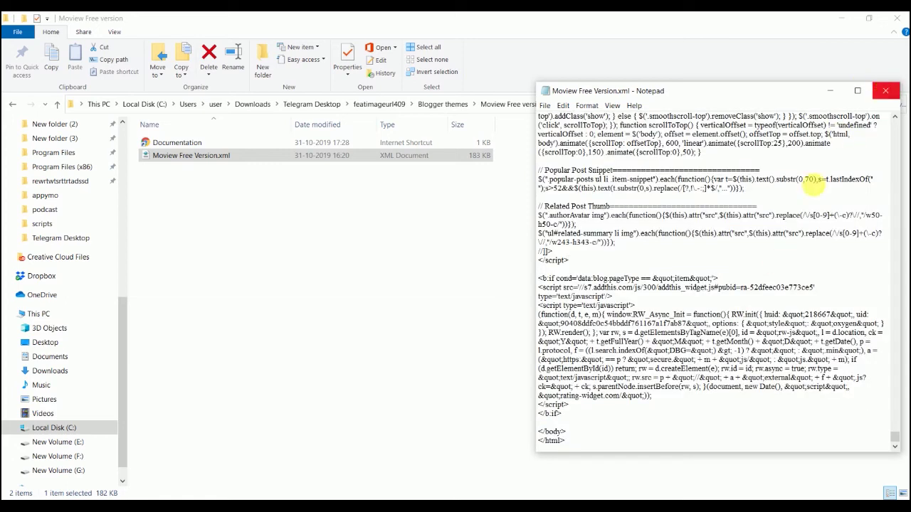
{"action": "left_click", "coordinate": [771, 243]}
{"action": "key", "text": "ctrl+a"}
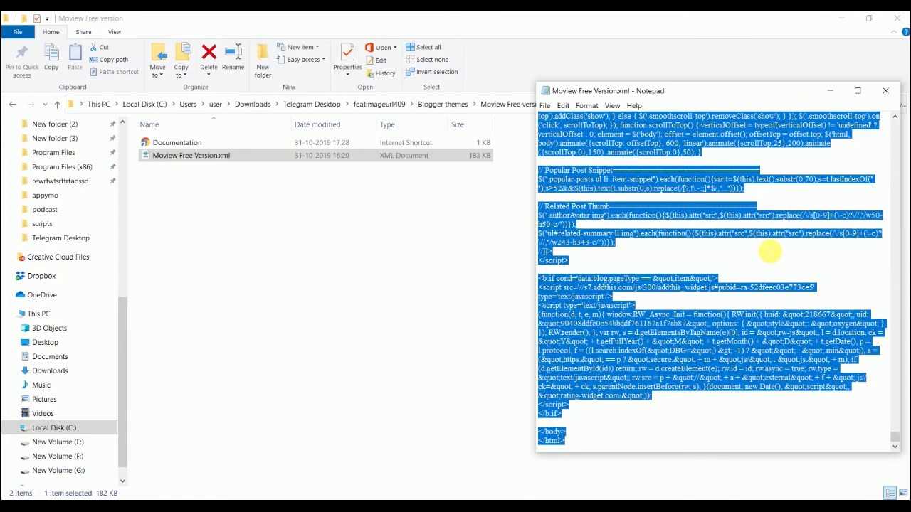
{"action": "left_click", "coordinate": [886, 93]}
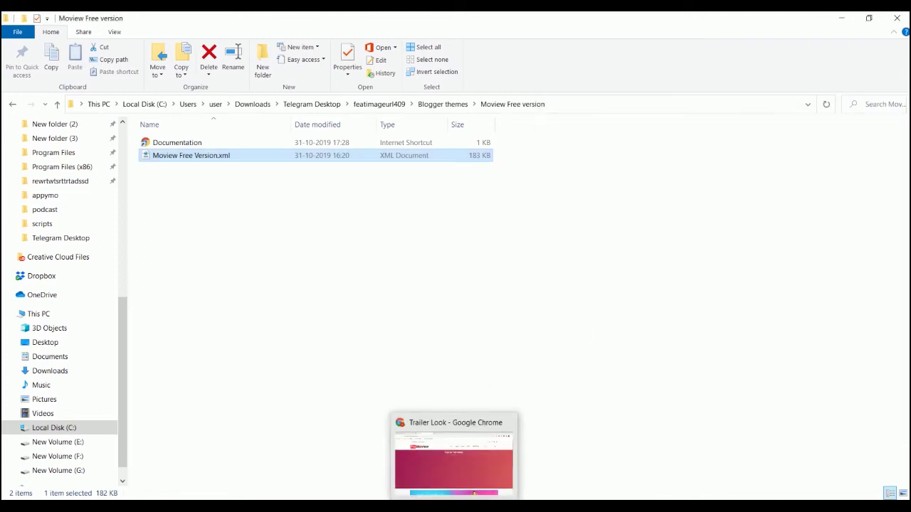
Switch to Chrome, close the Trailer Look blog tab, and open the blog's theme for HTML editing in Blogger
{"action": "left_click", "coordinate": [456, 484]}
{"action": "left_click", "coordinate": [61, 21]}
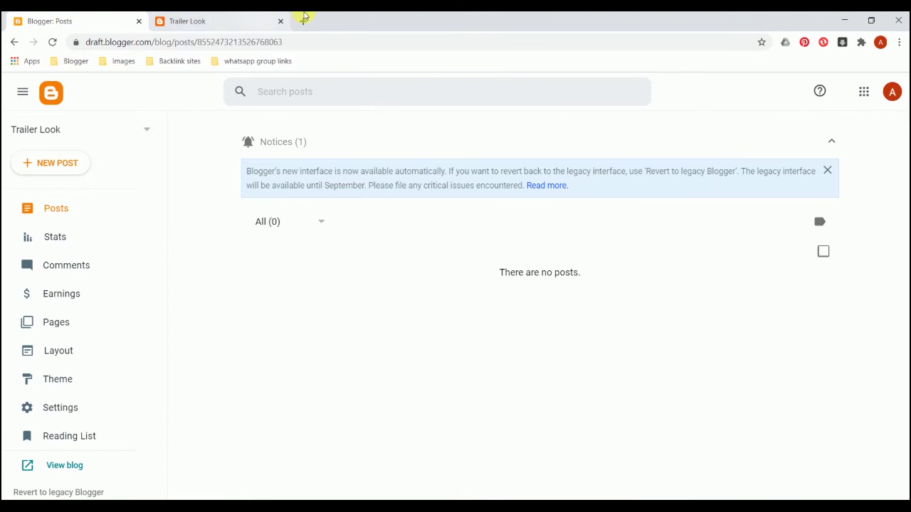
{"action": "left_click", "coordinate": [280, 21]}
{"action": "scroll", "coordinate": [121, 288], "scroll_direction": "down", "scroll_amount": 2}
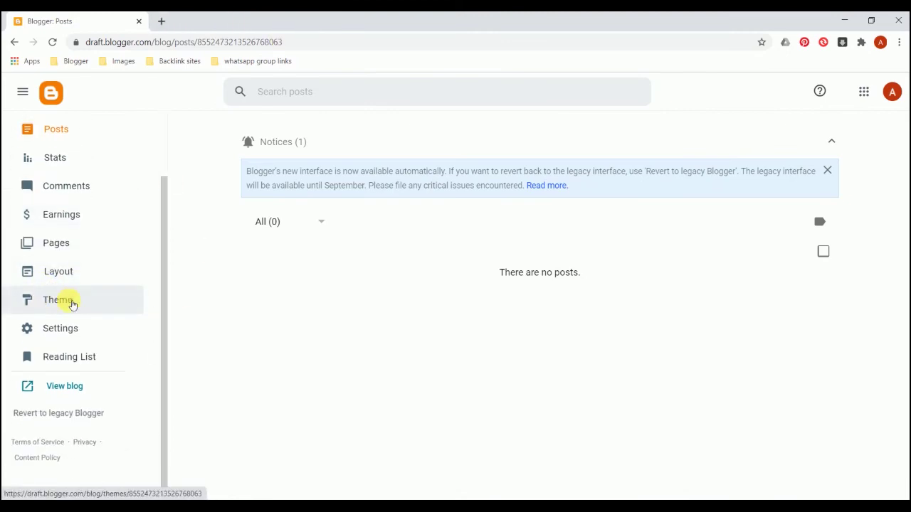
{"action": "left_click", "coordinate": [72, 305]}
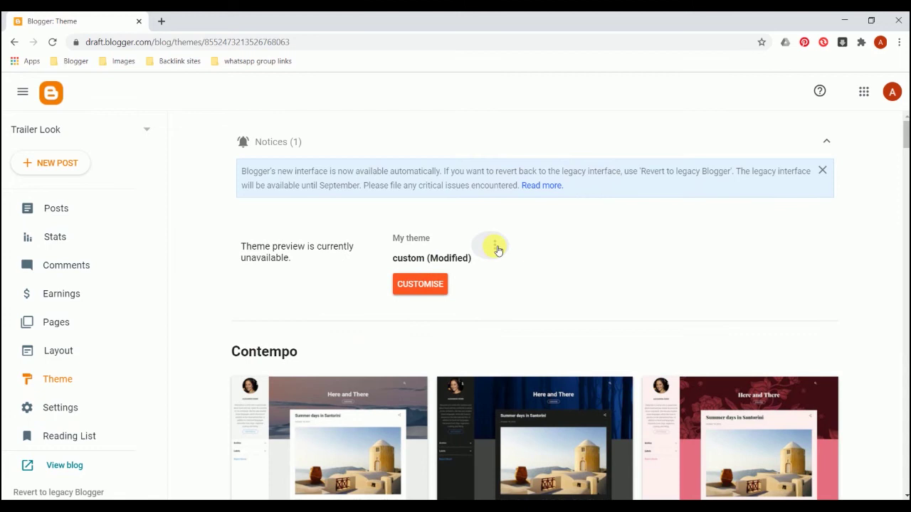
{"action": "left_click", "coordinate": [495, 249]}
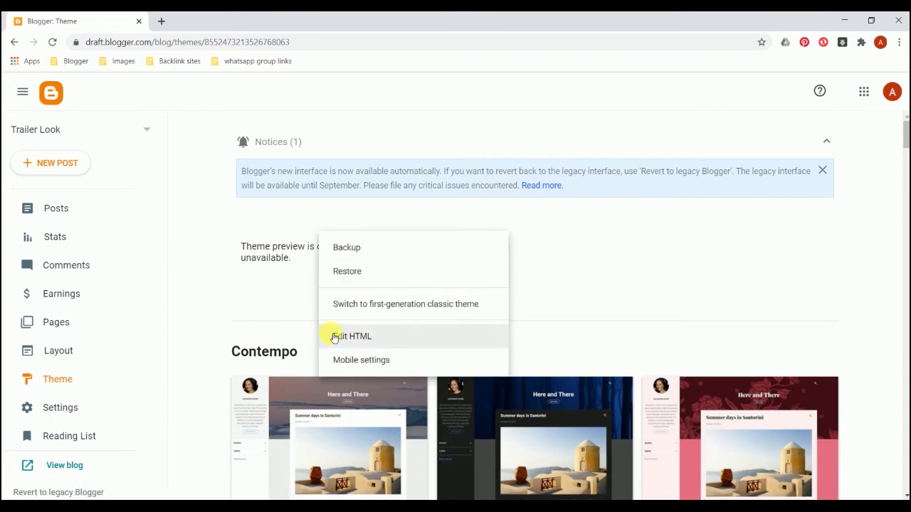
{"action": "left_click", "coordinate": [352, 336]}
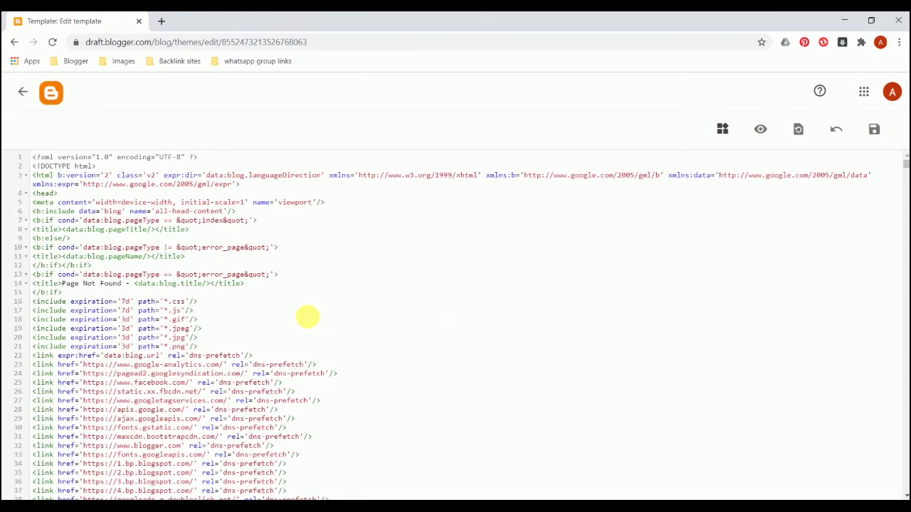
Replace the entire theme HTML with the copied Moview template code, save it and return to the Theme page
{"action": "key", "text": "ctrl+a"}
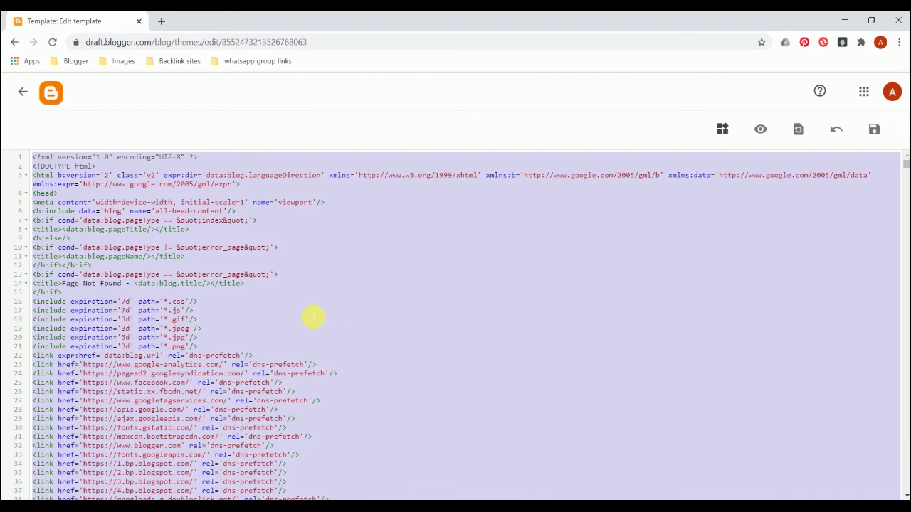
{"action": "key", "text": "BackSpace"}
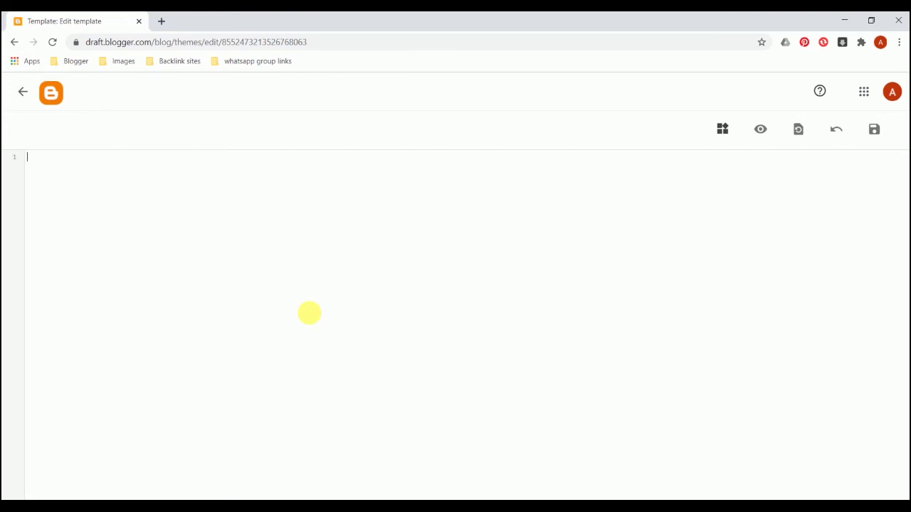
{"action": "key", "text": "ctrl+v"}
{"action": "scroll", "coordinate": [311, 316], "scroll_direction": "up", "scroll_amount": 10}
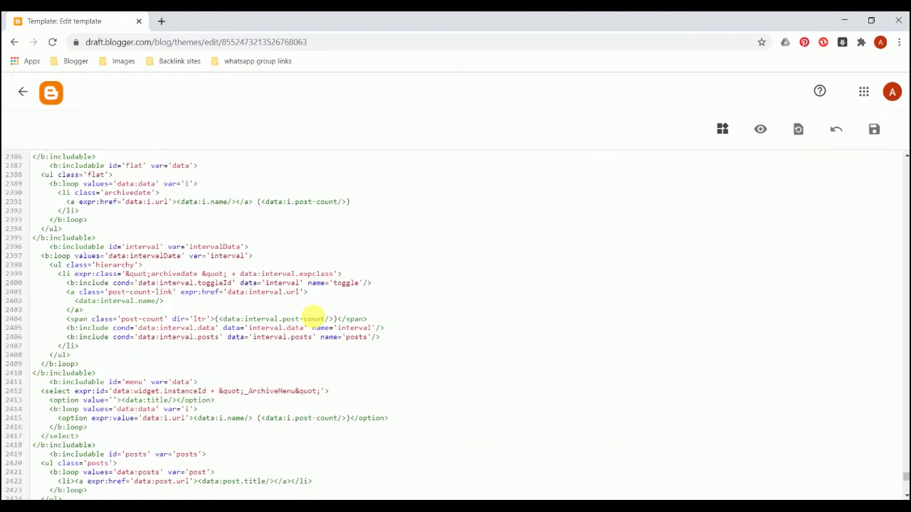
{"action": "scroll", "coordinate": [313, 318], "scroll_direction": "up", "scroll_amount": 3}
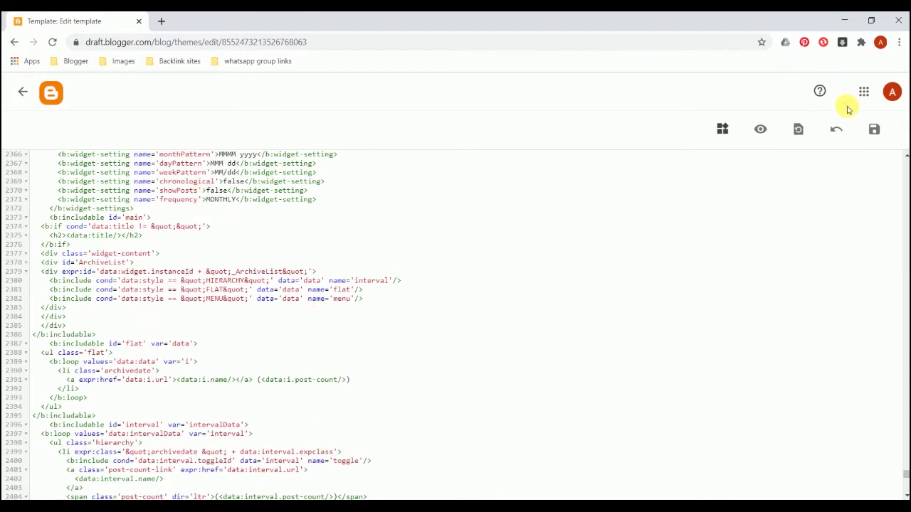
{"action": "left_click", "coordinate": [877, 133]}
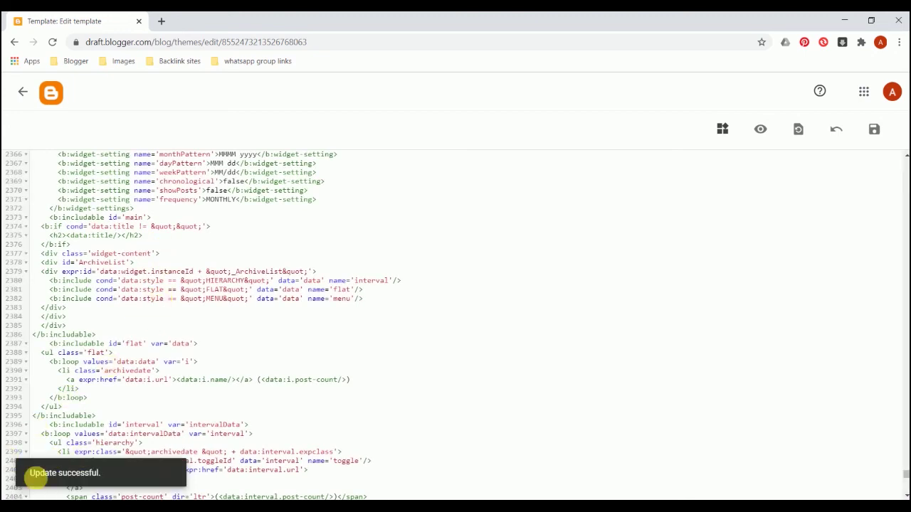
{"action": "left_click", "coordinate": [27, 101]}
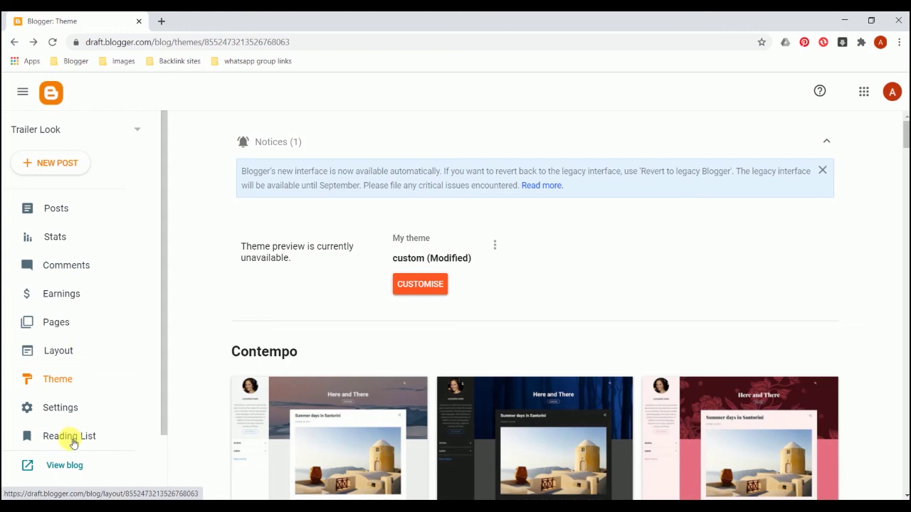
View the live Trailer Look blog and examine the homepage's header, banners, movie sections and footer under the installed template
{"action": "scroll", "coordinate": [74, 443], "scroll_direction": "down", "scroll_amount": 1}
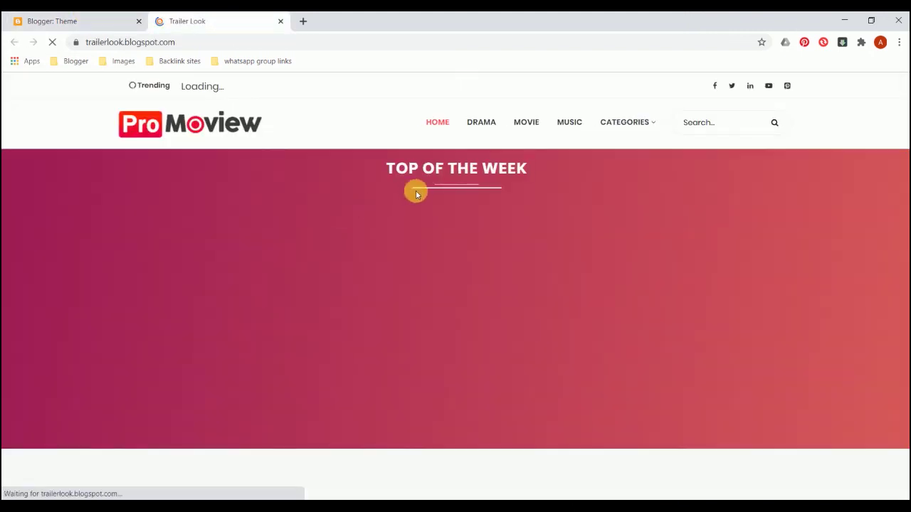
{"action": "scroll", "coordinate": [425, 235], "scroll_direction": "down", "scroll_amount": 3}
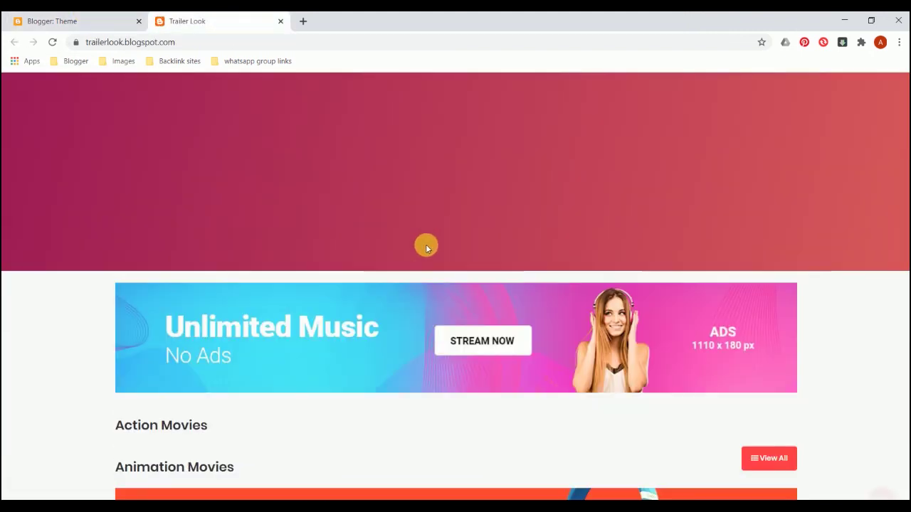
{"action": "scroll", "coordinate": [427, 248], "scroll_direction": "down", "scroll_amount": 2}
{"action": "left_click", "coordinate": [61, 18]}
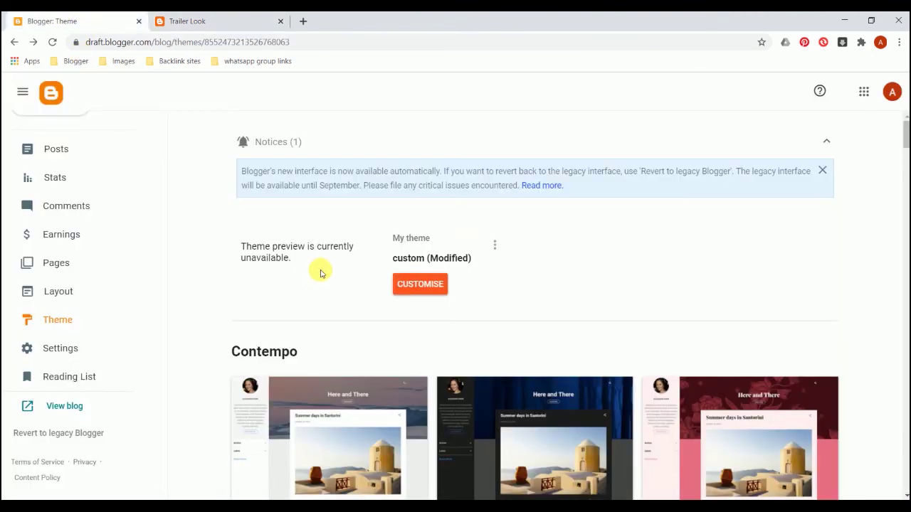
{"action": "left_click", "coordinate": [237, 16]}
{"action": "scroll", "coordinate": [495, 354], "scroll_direction": "down", "scroll_amount": 3}
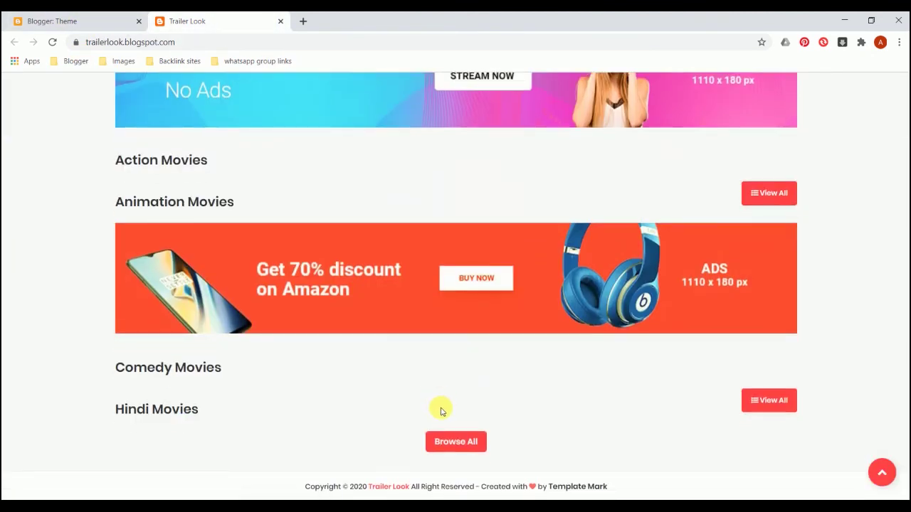
{"action": "scroll", "coordinate": [436, 408], "scroll_direction": "up", "scroll_amount": 3}
{"action": "scroll", "coordinate": [434, 398], "scroll_direction": "up", "scroll_amount": 4}
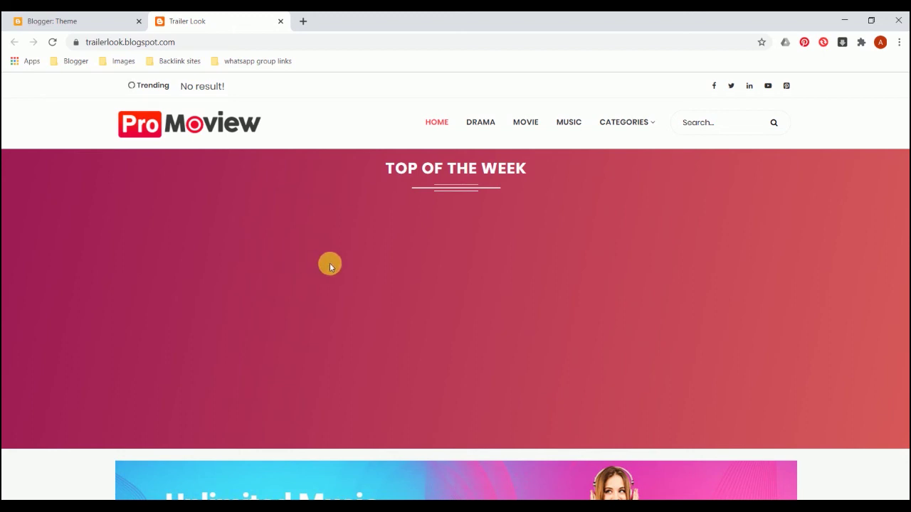
{"action": "scroll", "coordinate": [346, 288], "scroll_direction": "down", "scroll_amount": 2}
{"action": "scroll", "coordinate": [356, 285], "scroll_direction": "down", "scroll_amount": 3}
{"action": "scroll", "coordinate": [366, 245], "scroll_direction": "up", "scroll_amount": 4}
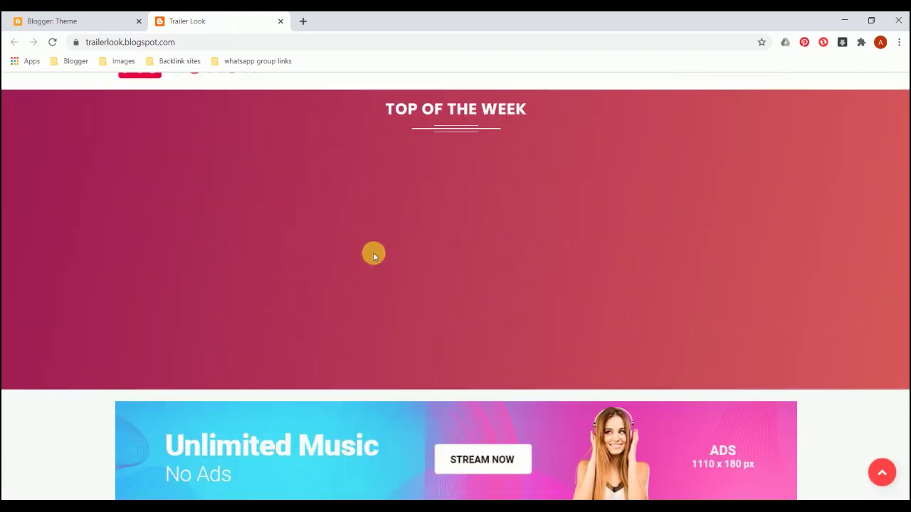
{"action": "scroll", "coordinate": [380, 257], "scroll_direction": "up", "scroll_amount": 1}
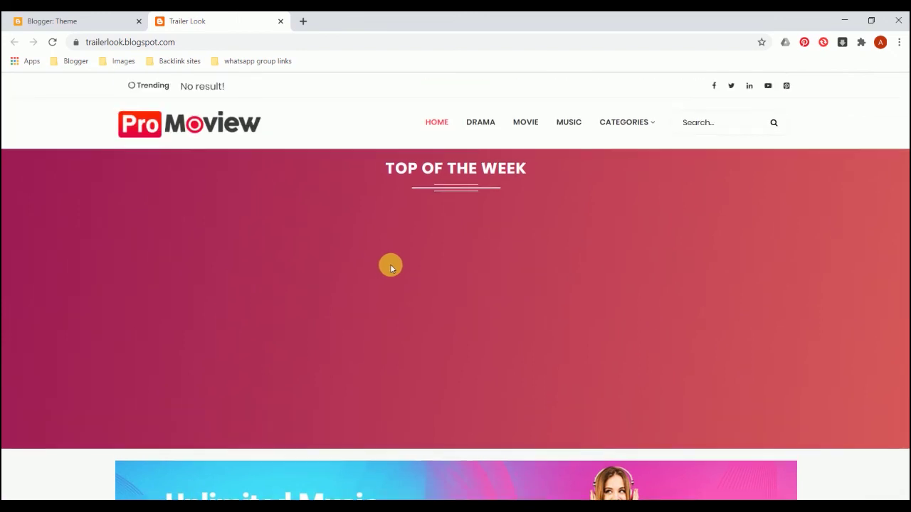
{"action": "scroll", "coordinate": [390, 264], "scroll_direction": "down", "scroll_amount": 5}
{"action": "scroll", "coordinate": [420, 266], "scroll_direction": "down", "scroll_amount": 1}
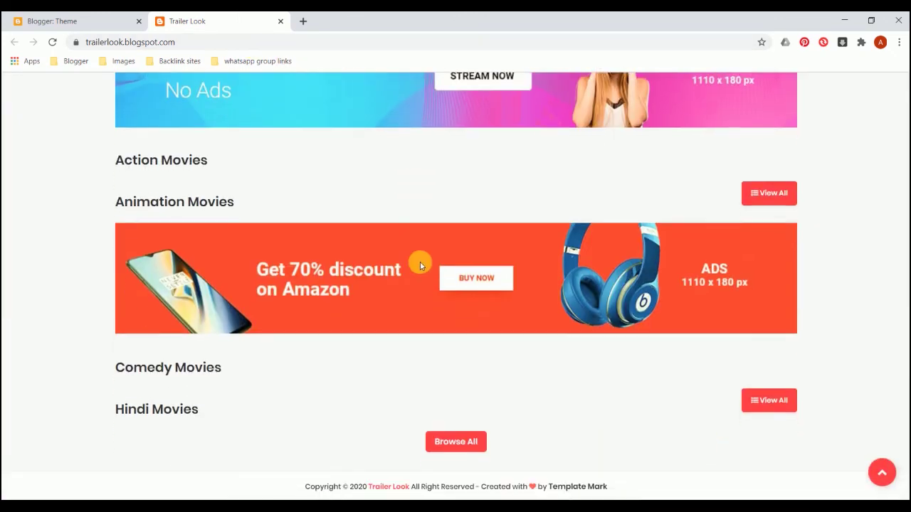